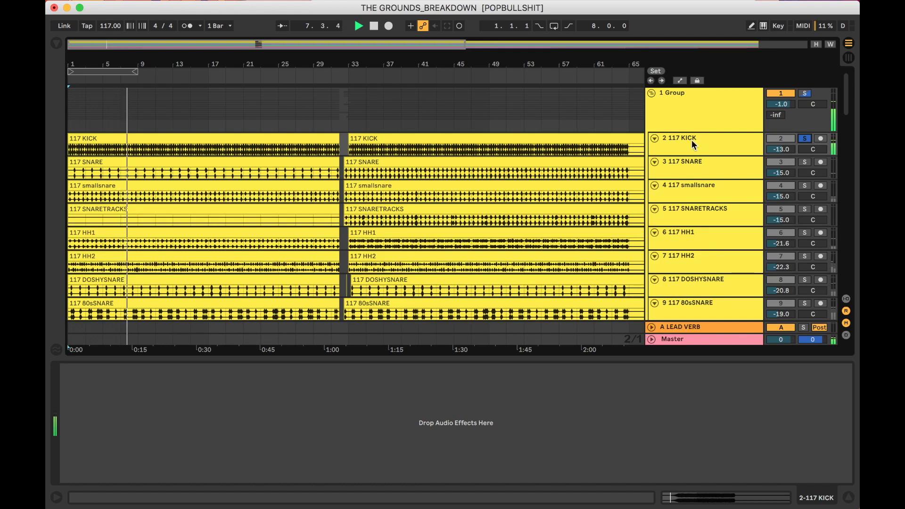
# Stop playback and load EQ Eight from the browser onto the 117 KICK track.
pyautogui.press('space')
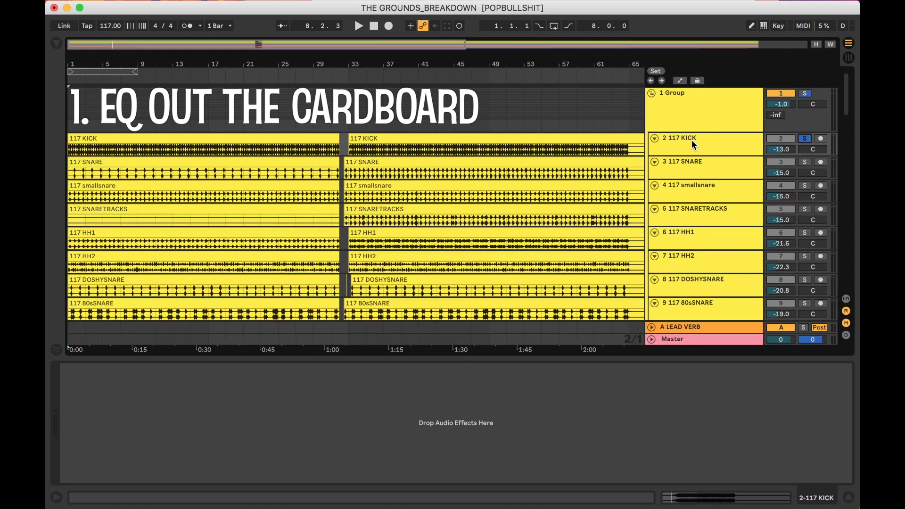
pyautogui.press('super+f')
pyautogui.write('eq ei')
pyautogui.click(232, 76)
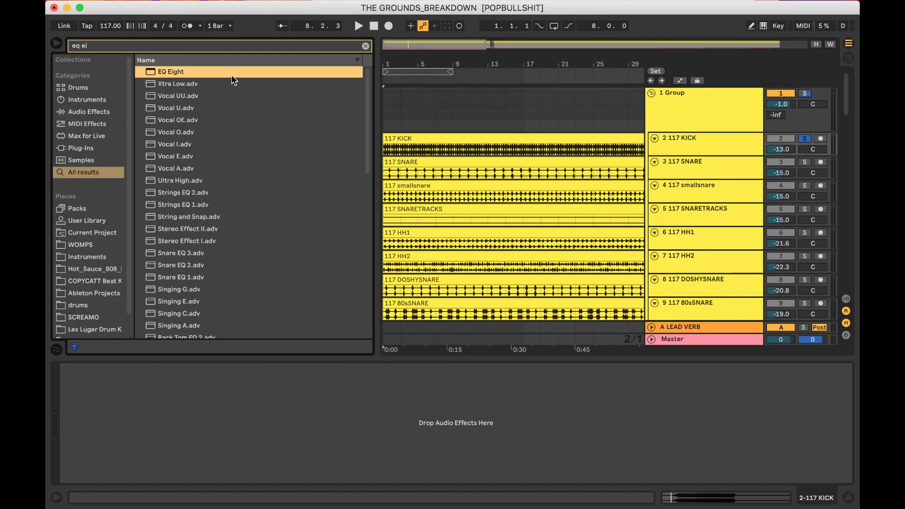
pyautogui.press('Return')
pyautogui.press('super+alt+b')
# Disable EQ band 1 and make band 2 a +15 dB low boost at Q 2.03, with looping on.
pyautogui.click(107, 477)
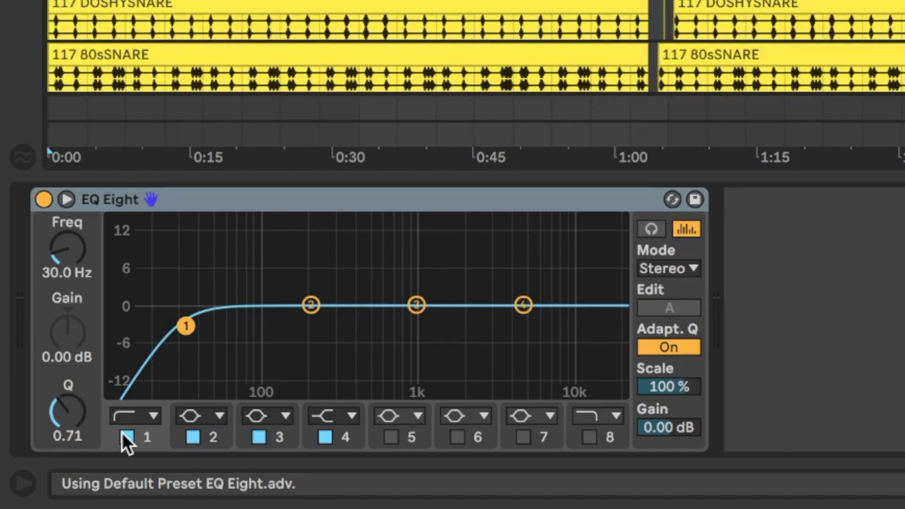
pyautogui.moveTo(311, 297); pyautogui.dragTo(166, 220)
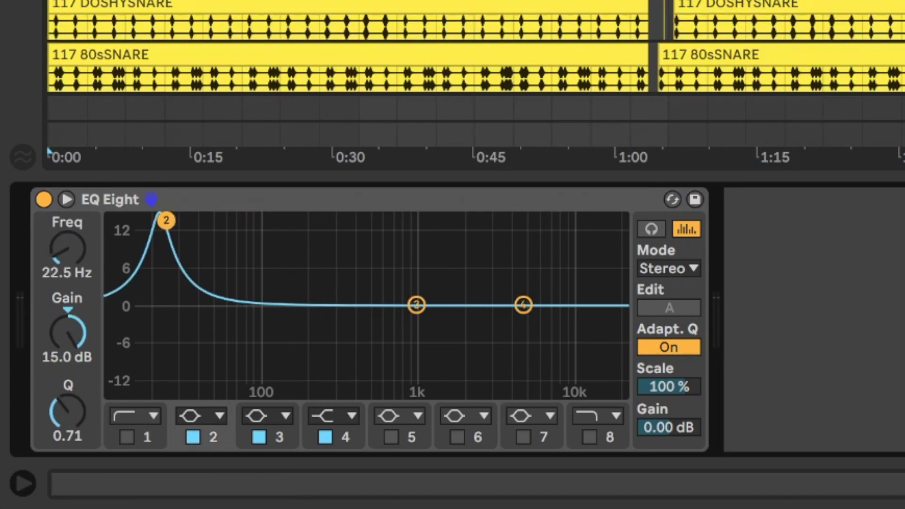
pyautogui.moveTo(64, 411); pyautogui.dragTo(64, 391)
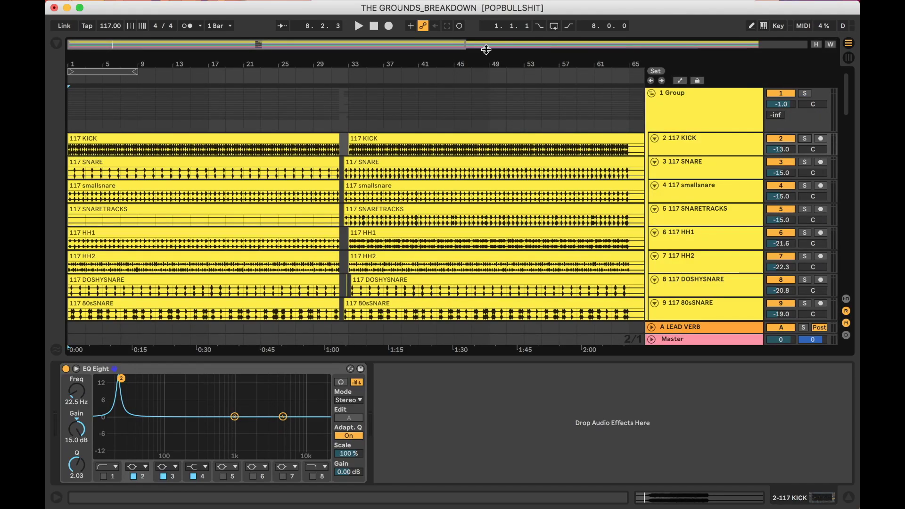
pyautogui.press('super+l')
pyautogui.moveTo(125, 381); pyautogui.dragTo(112, 381)
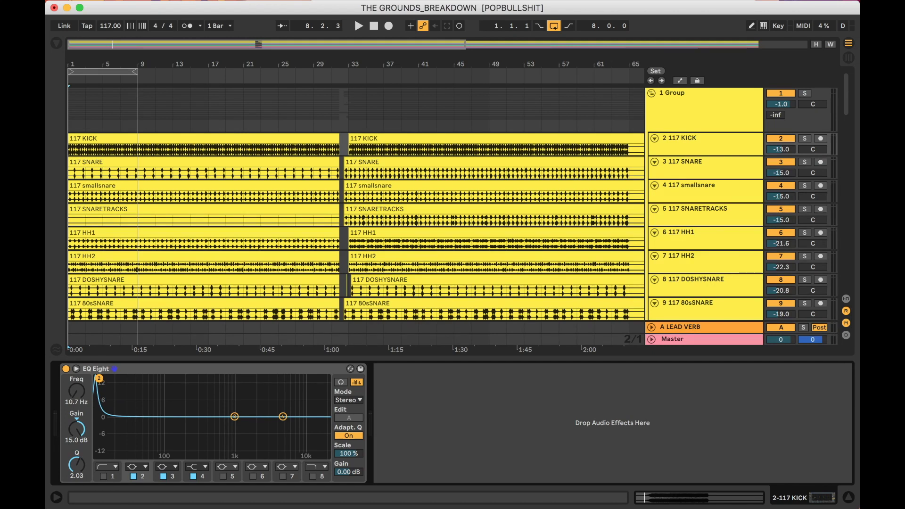
# During playback, sweep band 2 to 121 Hz, turn it into a -5 dB cut, then bypass EQ Eight.
pyautogui.press('space')
pyautogui.moveTo(97, 379); pyautogui.dragTo(147, 378)
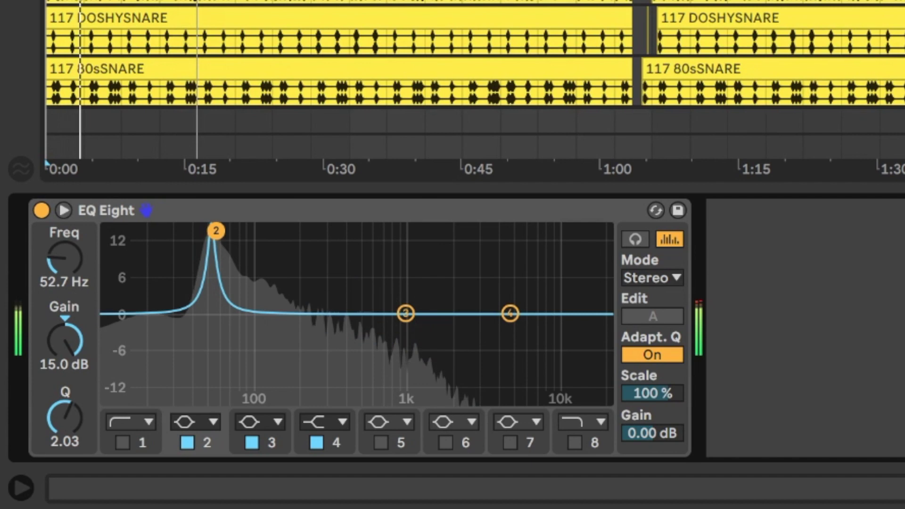
pyautogui.moveTo(216, 231); pyautogui.dragTo(269, 230)
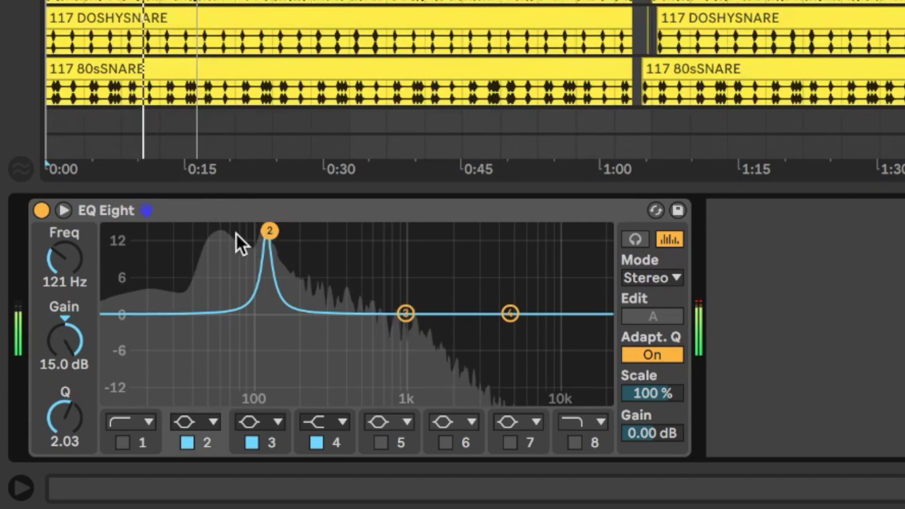
pyautogui.moveTo(58, 340); pyautogui.dragTo(59, 399)
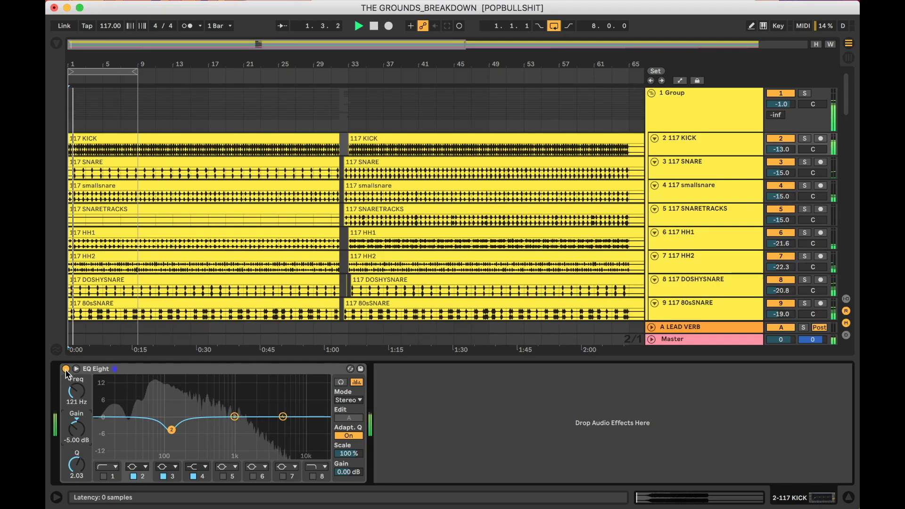
pyautogui.click(66, 370)
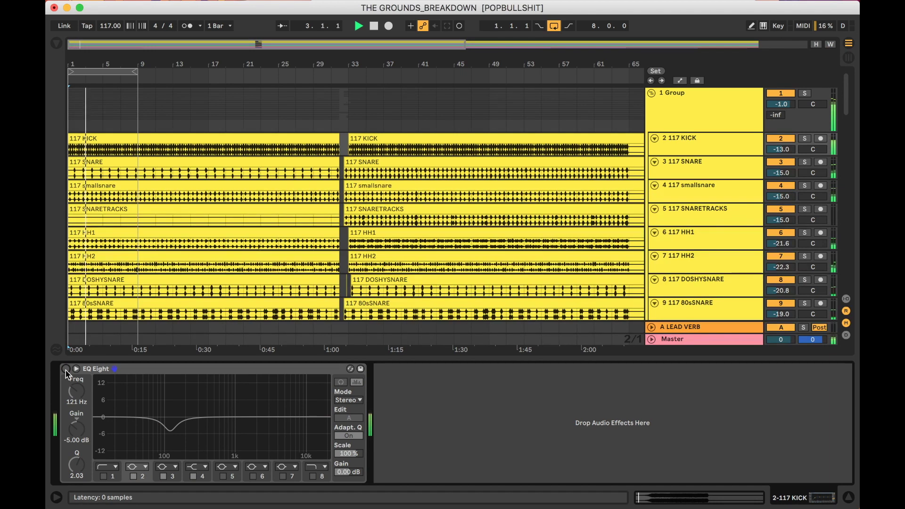
# Re-enable EQ Eight and restart playback to hear the -5 dB cut at 121 Hz.
pyautogui.click(66, 370)
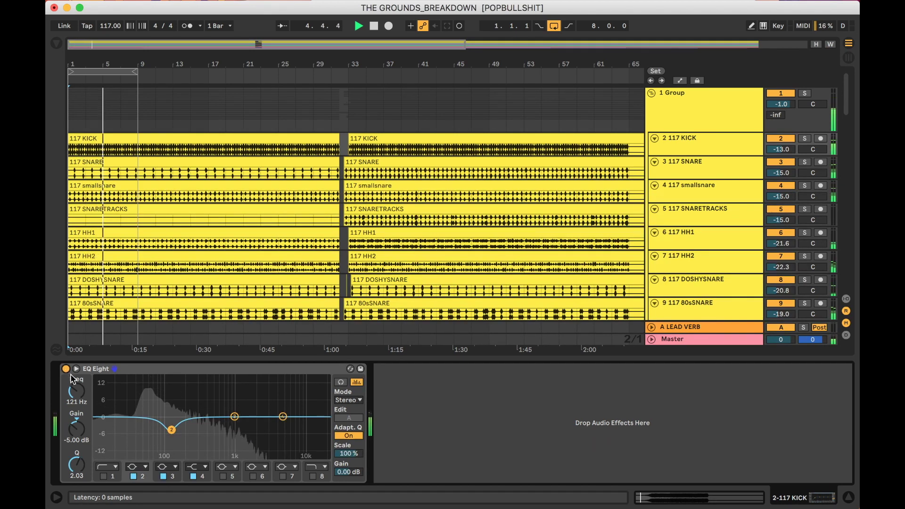
pyautogui.press('space')
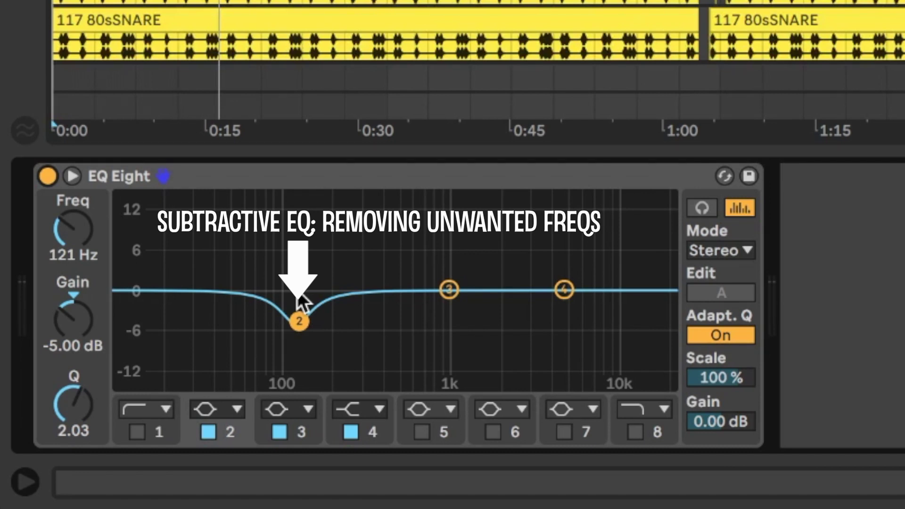
pyautogui.press('space')
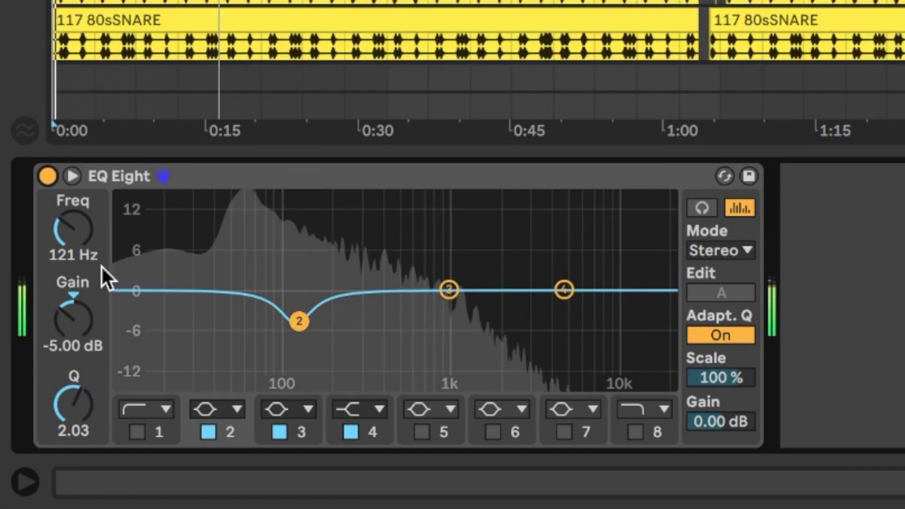
# Turn on EQ band 1 as a 48 dB low-cut filter set to 36.1 Hz.
pyautogui.click(142, 429)
pyautogui.click(147, 413)
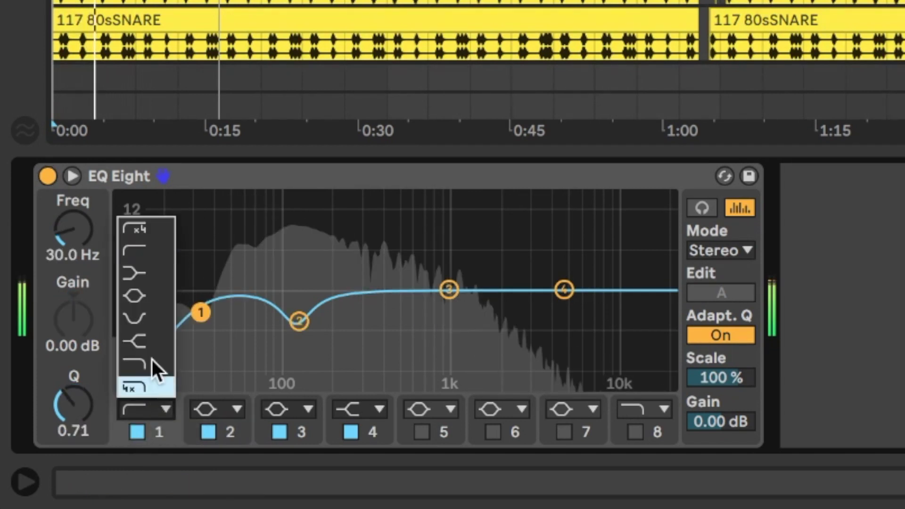
pyautogui.click(154, 224)
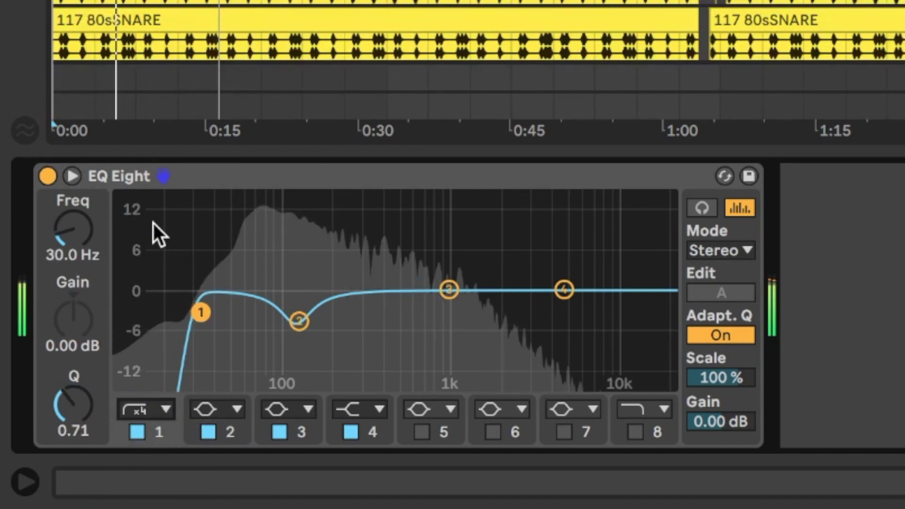
pyautogui.moveTo(94, 249); pyautogui.dragTo(78, 243)
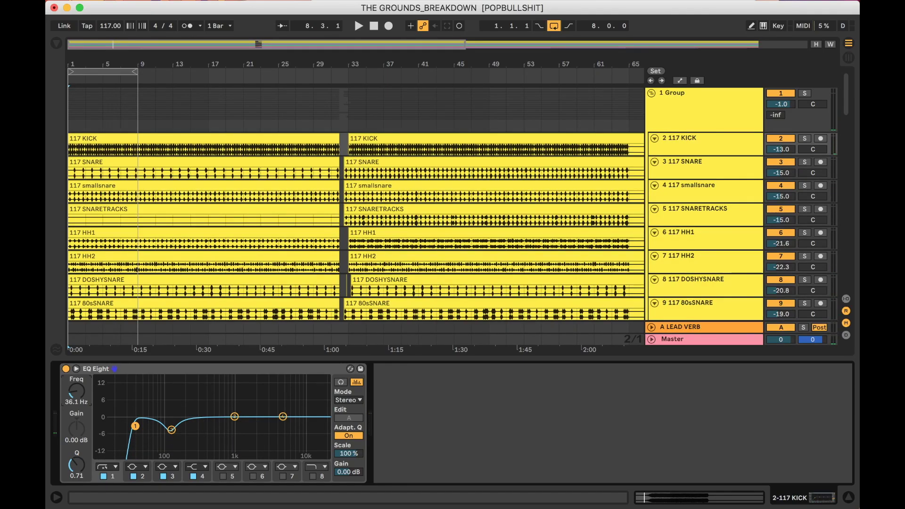
# Load Drum Buss from the browser onto the kick, after EQ Eight.
pyautogui.press('super+alt+b')
pyautogui.press('super+f')
pyautogui.write('drum buss')
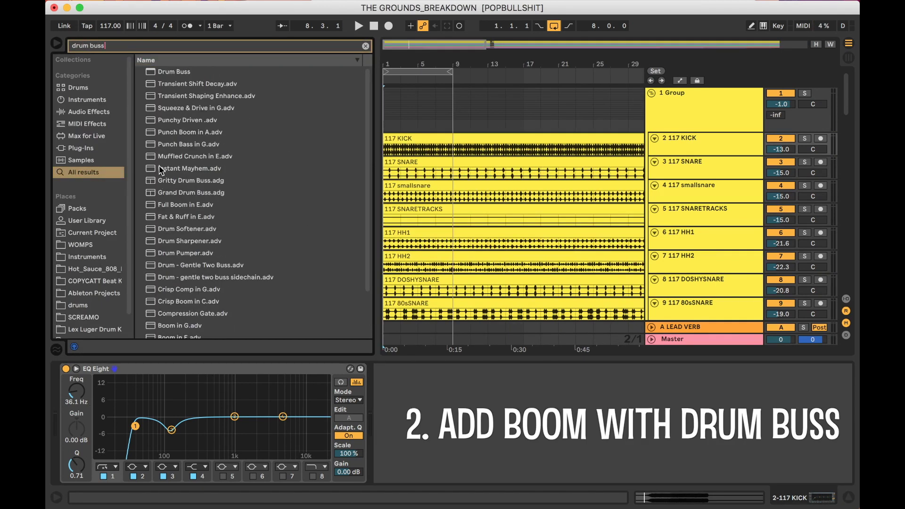
pyautogui.click(180, 72)
pyautogui.press('Return')
pyautogui.click(55, 45)
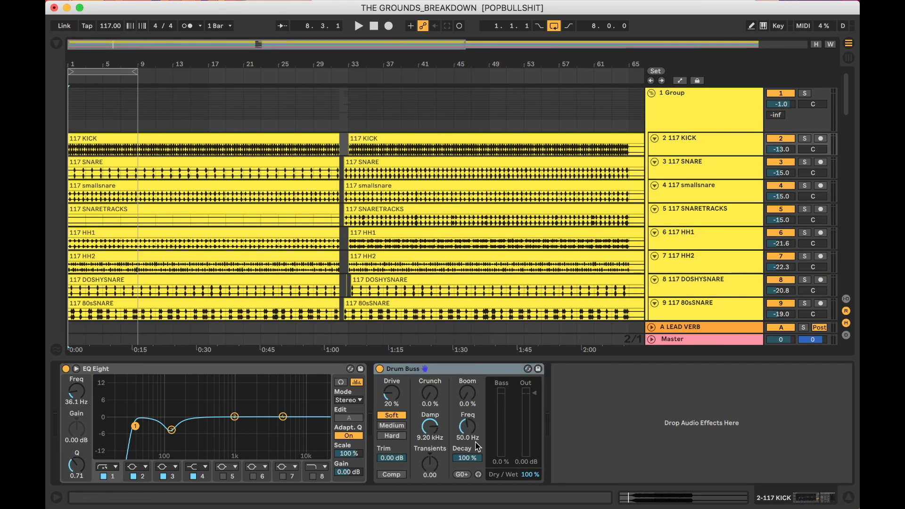
# While auditioning, raise the Drum Buss Boom to 100% and lower its output to -3 dB.
pyautogui.press('space')
pyautogui.moveTo(467, 393); pyautogui.dragTo(467, 359)
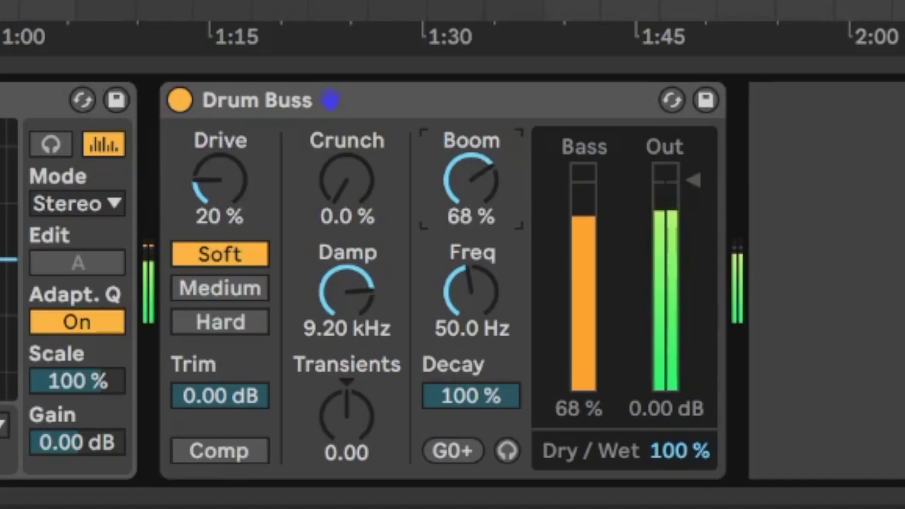
pyautogui.moveTo(461, 202)
pyautogui.mouseDown()
pyautogui.moveTo(461, 191)
pyautogui.moveTo(460, 203)
pyautogui.mouseUp()
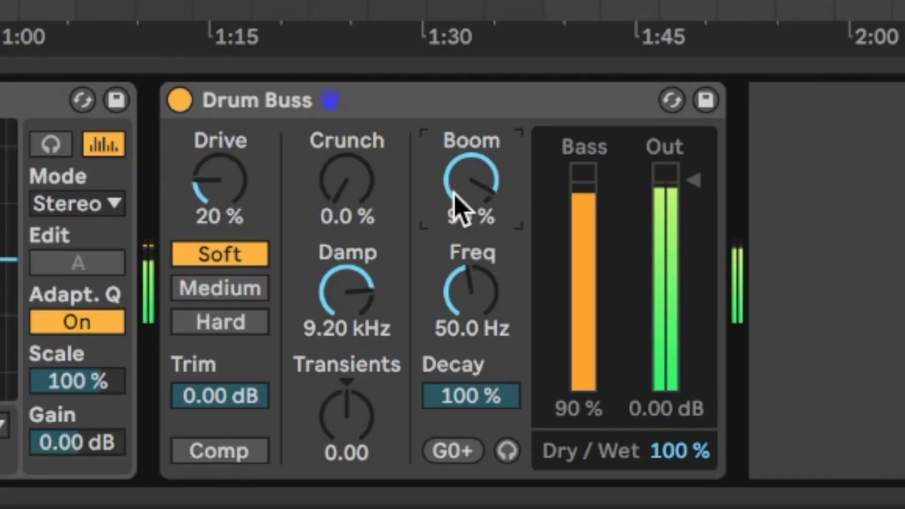
pyautogui.moveTo(661, 401); pyautogui.dragTo(667, 399)
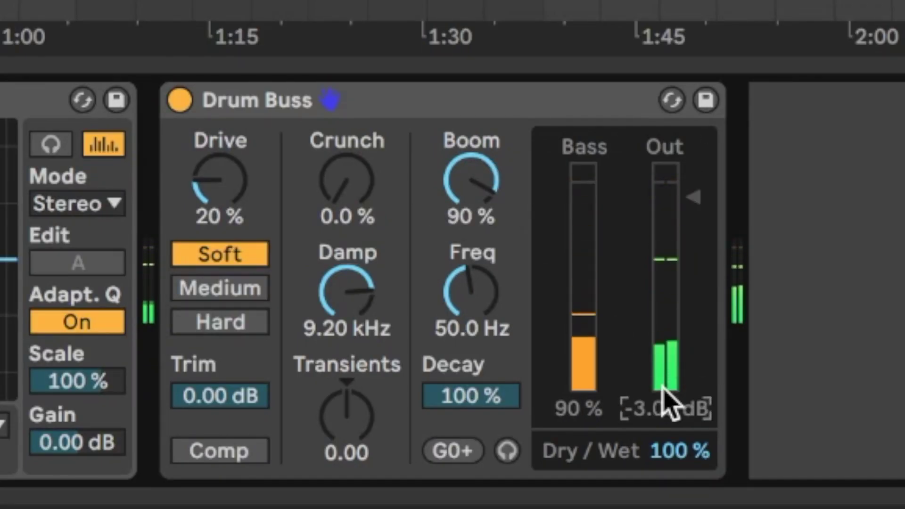
pyautogui.moveTo(474, 193); pyautogui.dragTo(481, 199)
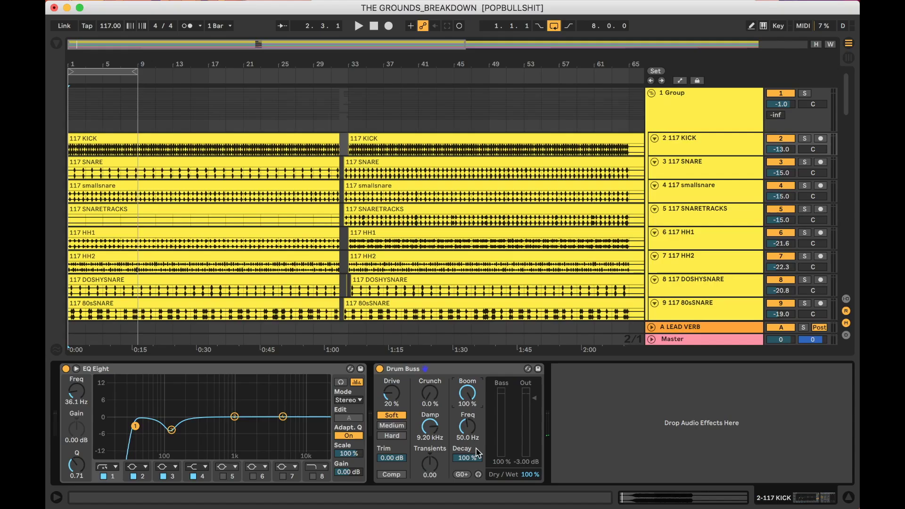
pyautogui.press('space')
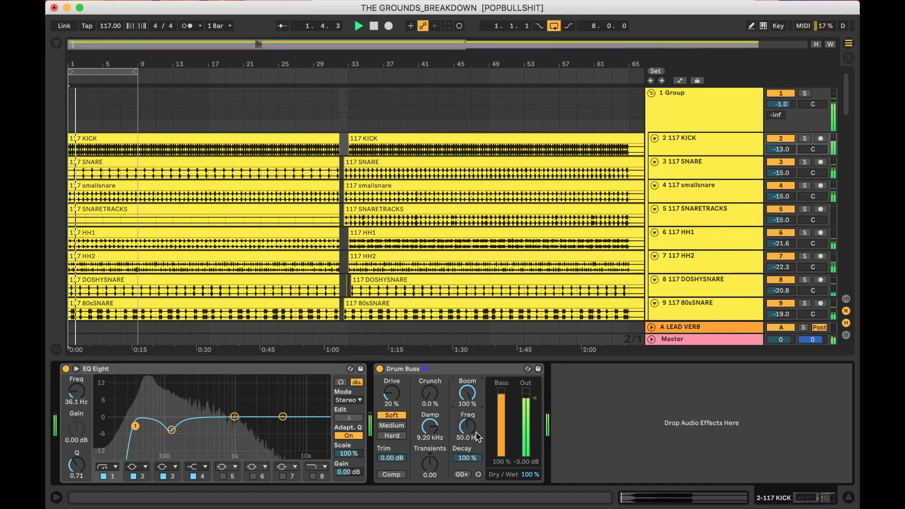
pyautogui.press('space')
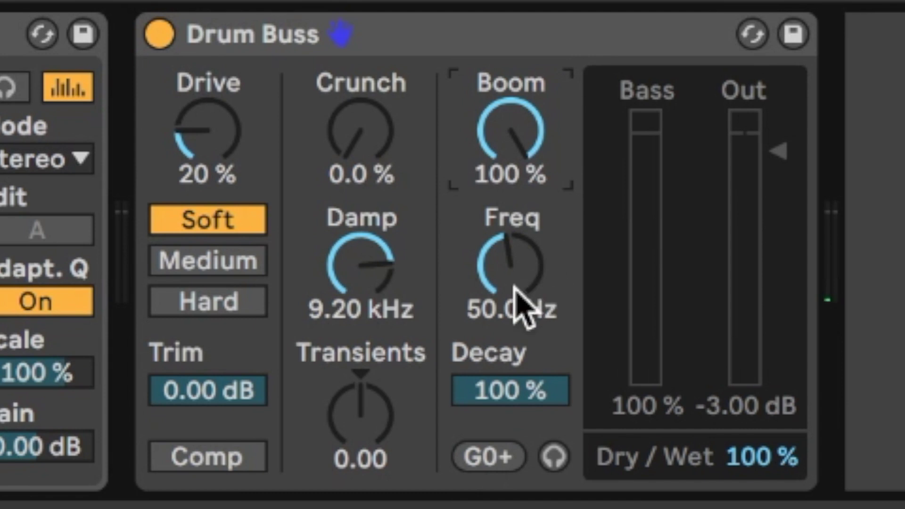
# Tune the Drum Buss boom down to 34.6 Hz (C#0) and raise Transients to 0.13.
pyautogui.moveTo(471, 437); pyautogui.dragTo(471, 434)
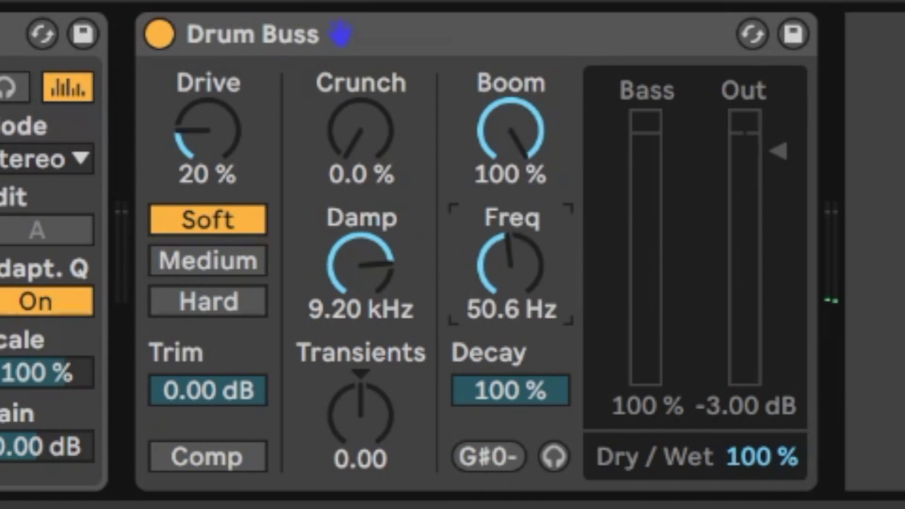
pyautogui.moveTo(511, 264); pyautogui.dragTo(516, 295)
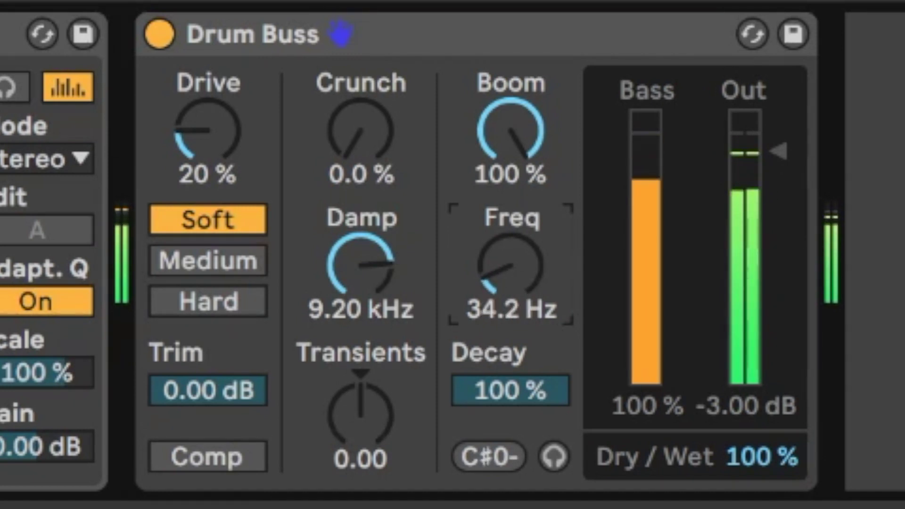
pyautogui.click(491, 461)
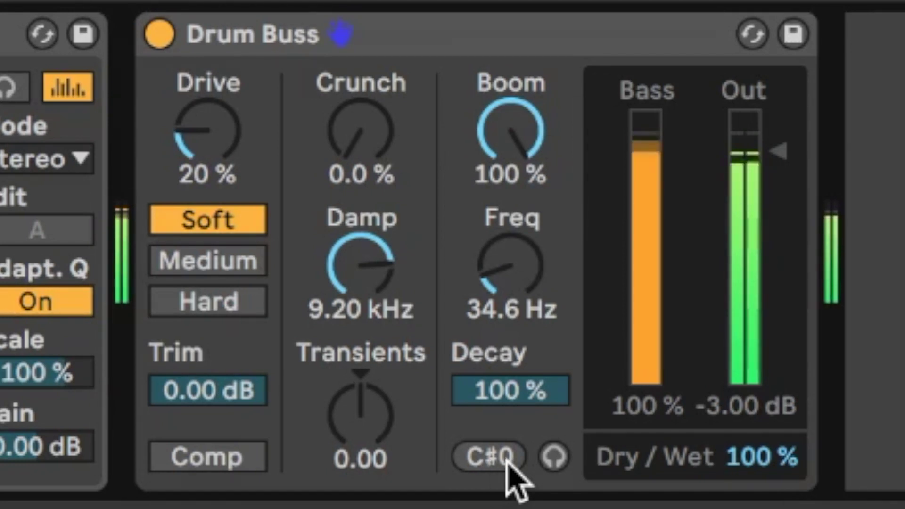
pyautogui.click(369, 436)
pyautogui.moveTo(370, 436); pyautogui.dragTo(369, 425)
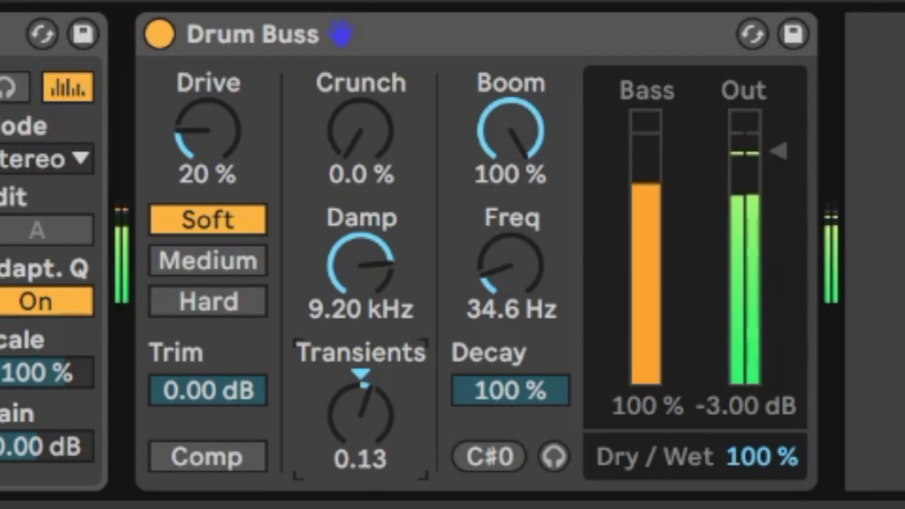
# A/B the Drum Buss by bypassing and re-enabling it twice, then select the EQ Eight device.
pyautogui.click(160, 35)
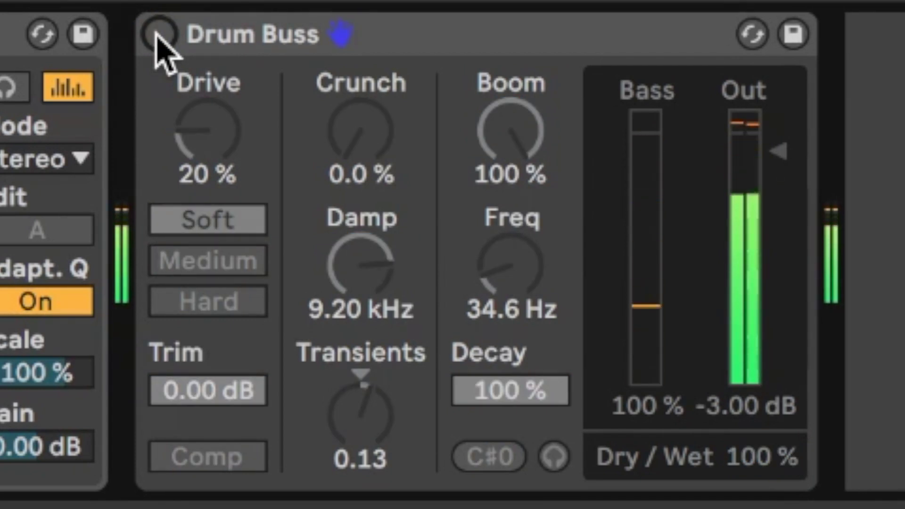
pyautogui.click(159, 38)
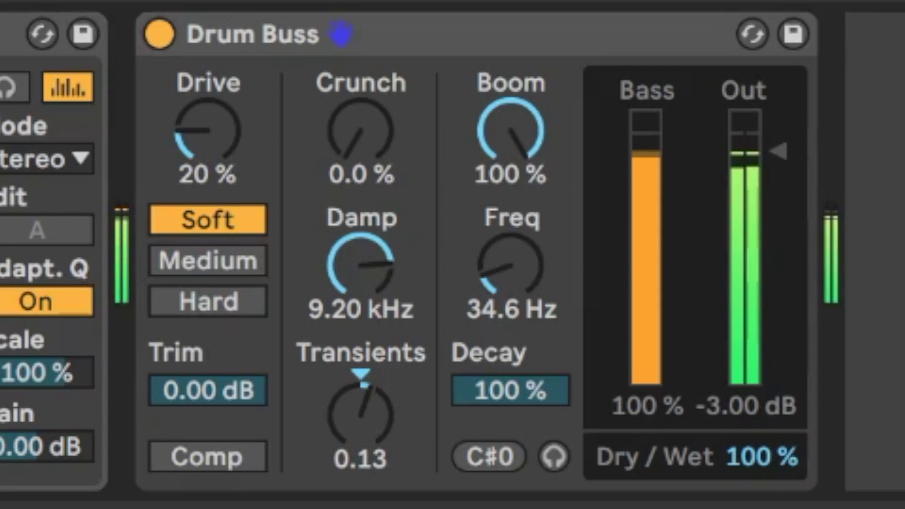
pyautogui.click(160, 41)
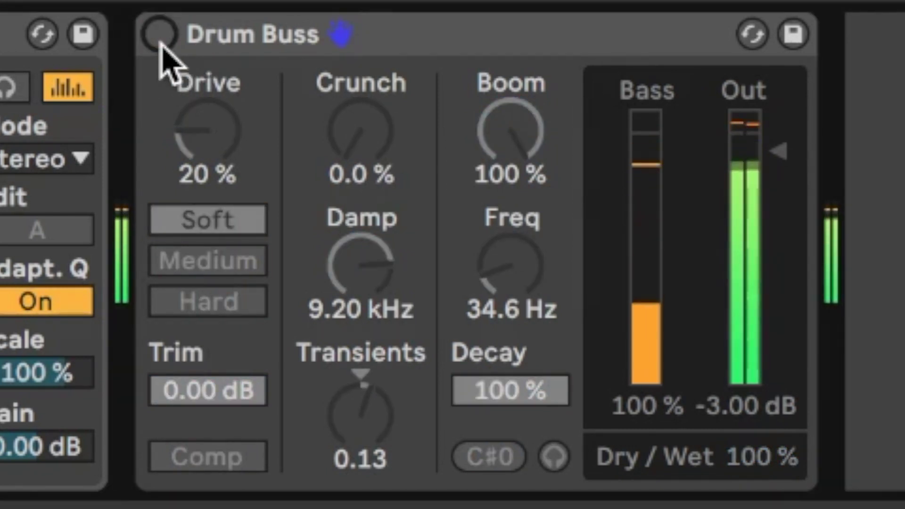
pyautogui.click(161, 42)
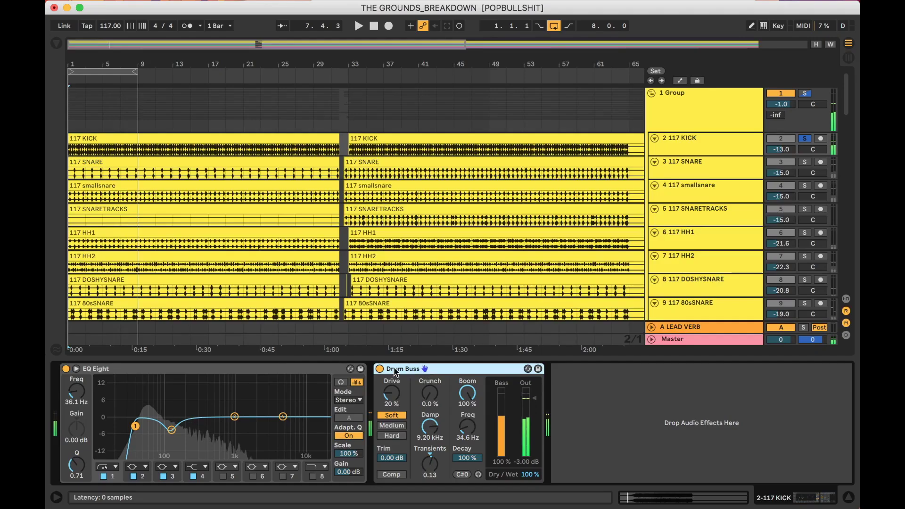
pyautogui.click(275, 370)
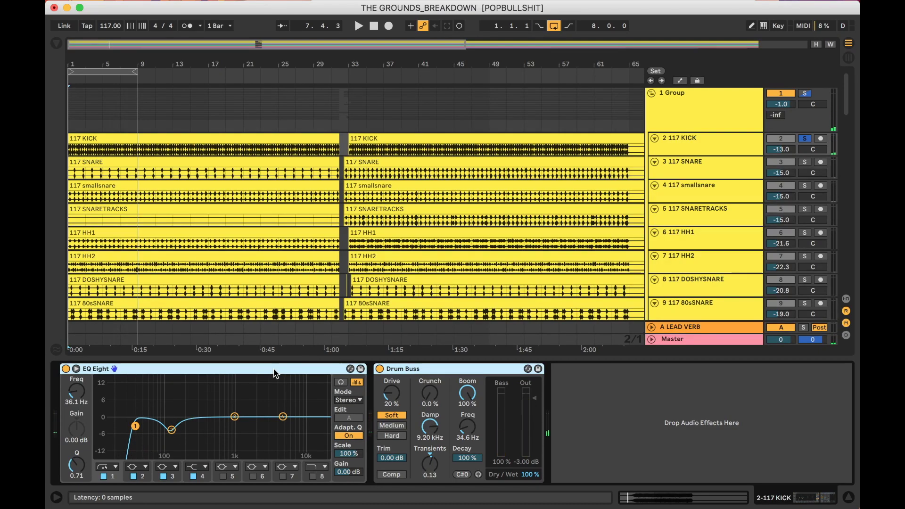
# Group EQ Eight and Drum Buss into an Audio Effect Rack and A/B it by bypassing.
pyautogui.press('super+g')
pyautogui.click(67, 369)
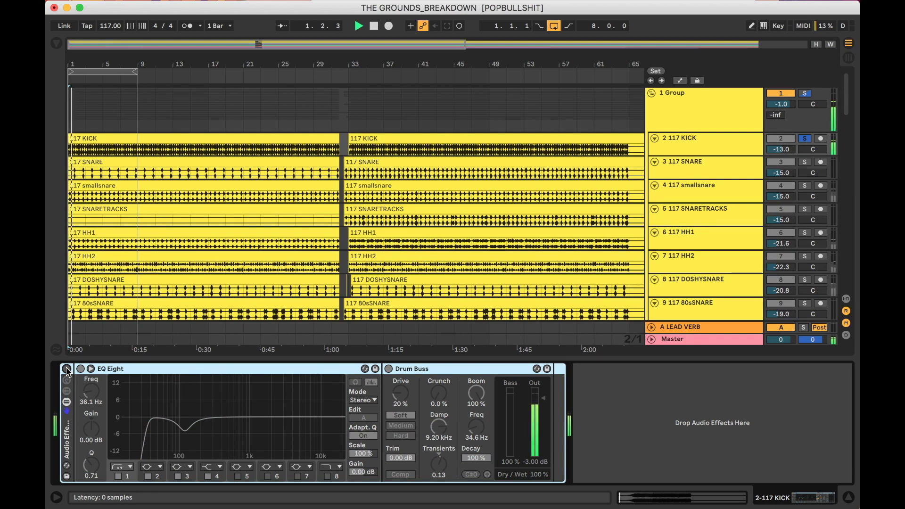
pyautogui.click(66, 369)
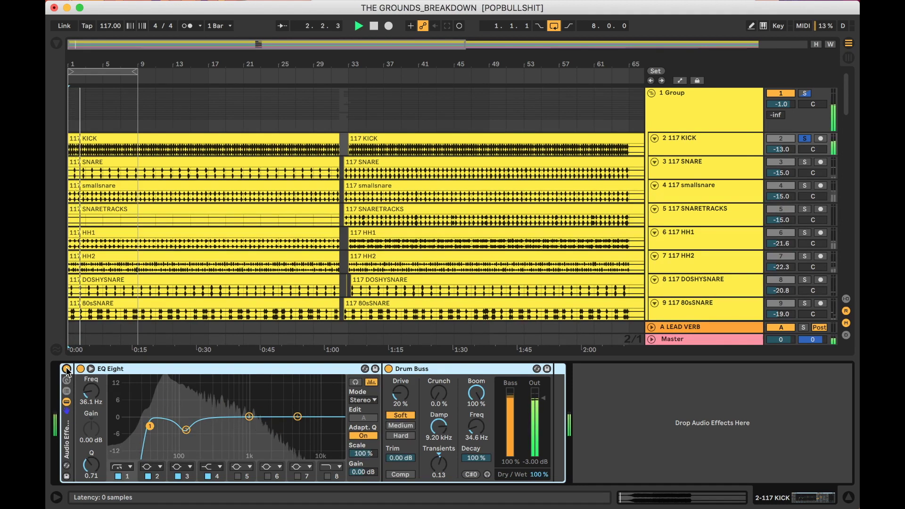
pyautogui.click(66, 369)
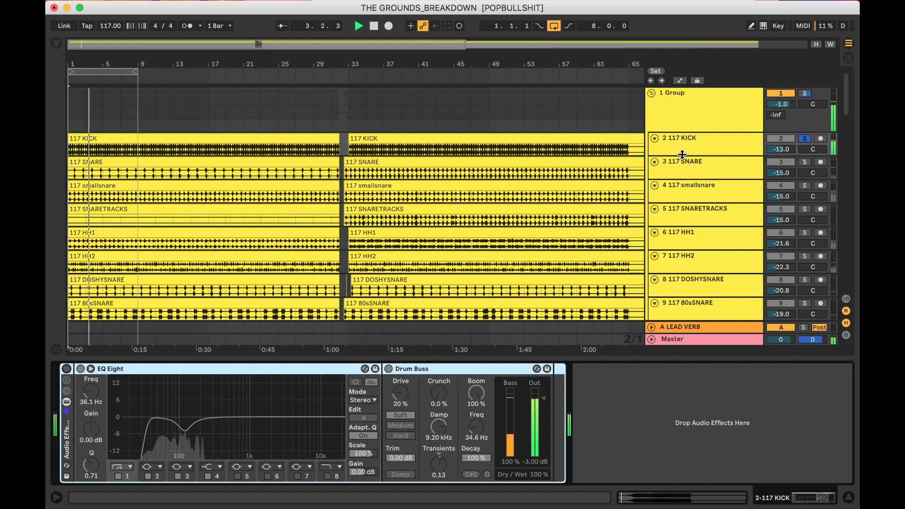
# Unsolo the 117 KICK track, re-enable the rack, and play from bar 33.
pyautogui.click(805, 138)
pyautogui.click(67, 370)
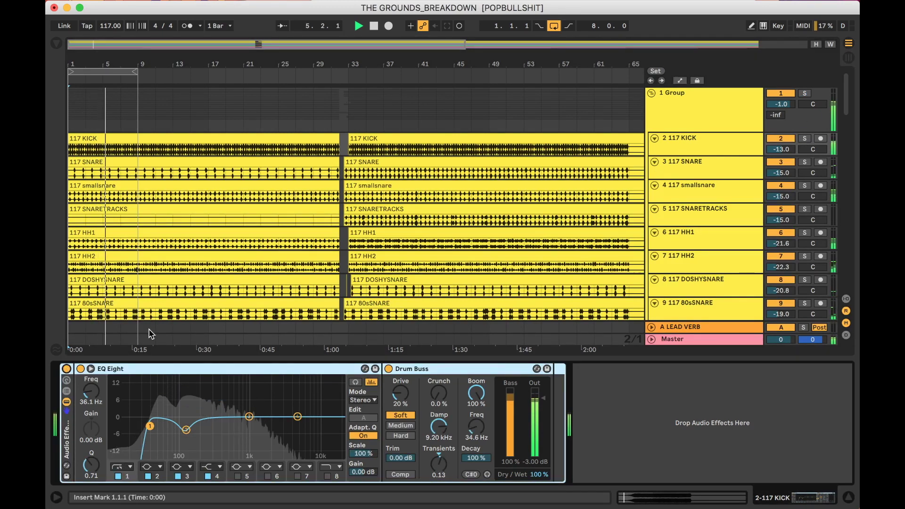
pyautogui.click(348, 117)
pyautogui.press('space')
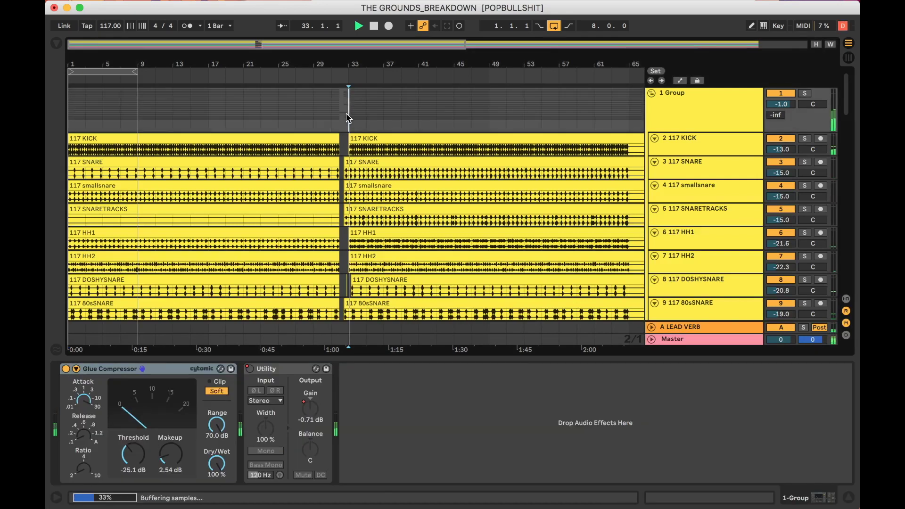
# Select the 117 KICK track, scroll down the track list, and stop playback.
pyautogui.click(702, 149)
pyautogui.scroll(-8, 516, 214)
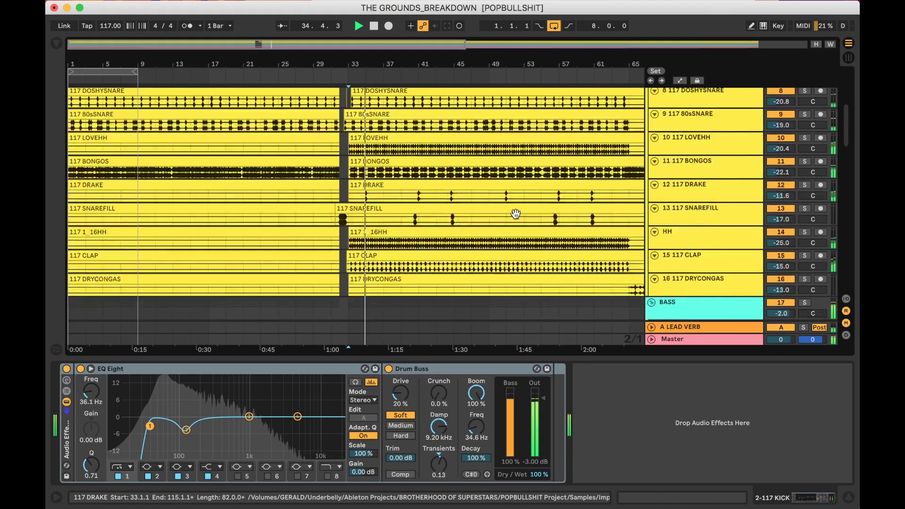
pyautogui.scroll(-15, 516, 213)
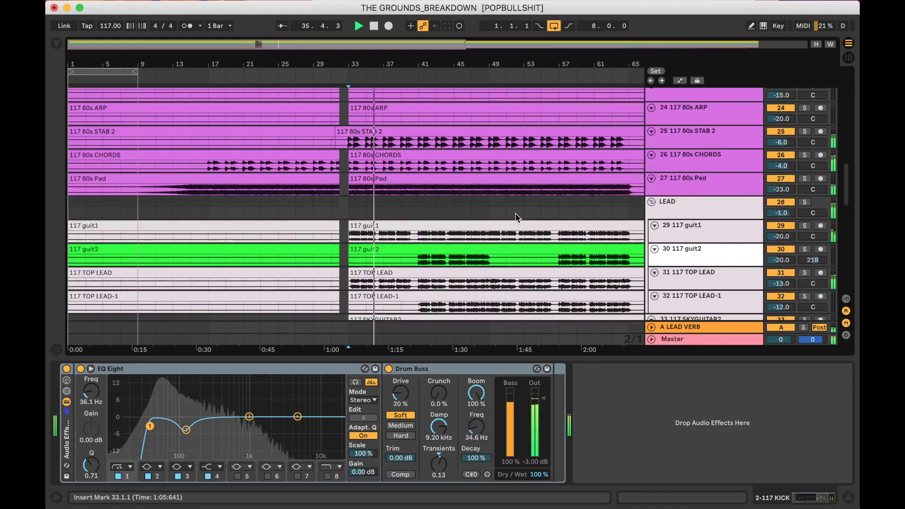
pyautogui.scroll(-3, 516, 217)
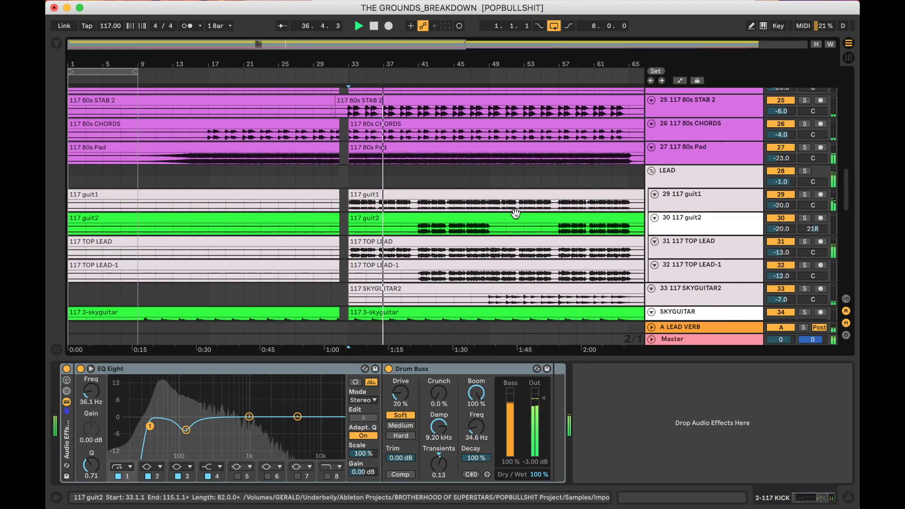
pyautogui.press('space')
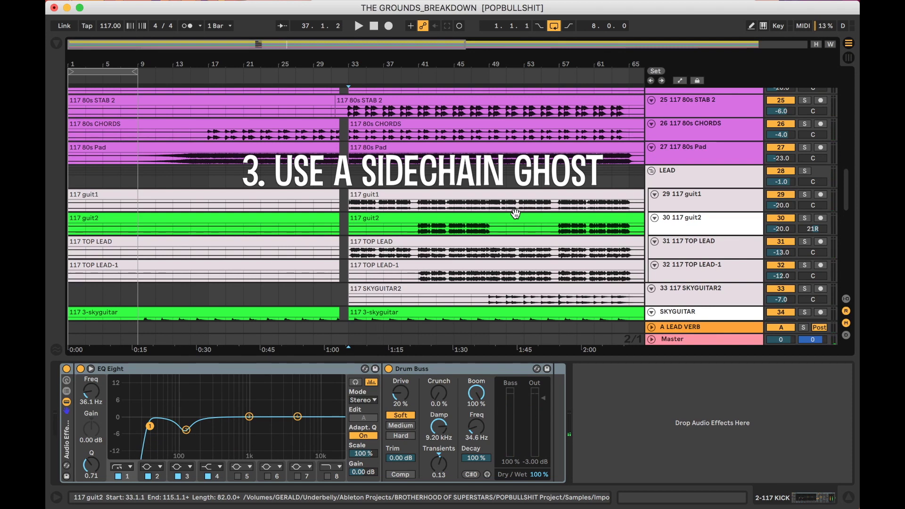
# Load a Compressor onto the 117 80s Pad track from a 'compor' browser search.
pyautogui.click(715, 151)
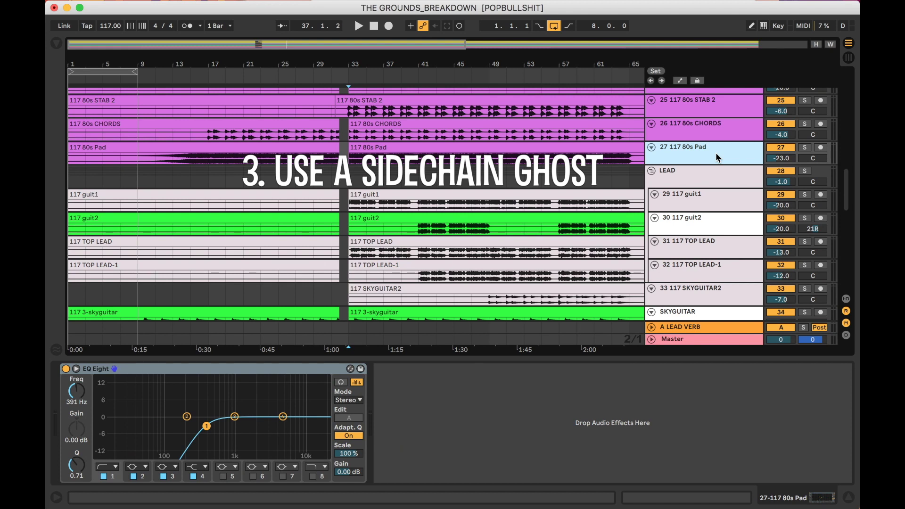
pyautogui.press('super+f')
pyautogui.write('comp')
pyautogui.write('or')
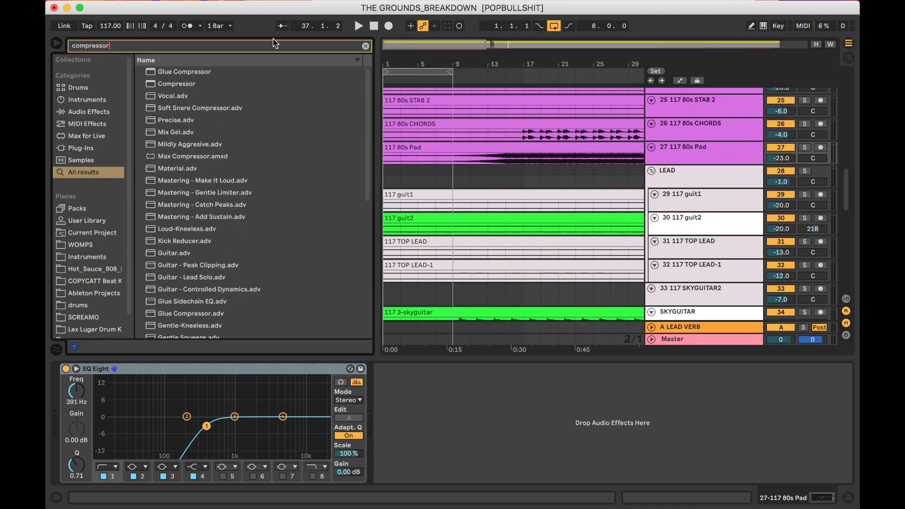
pyautogui.doubleClick(178, 86)
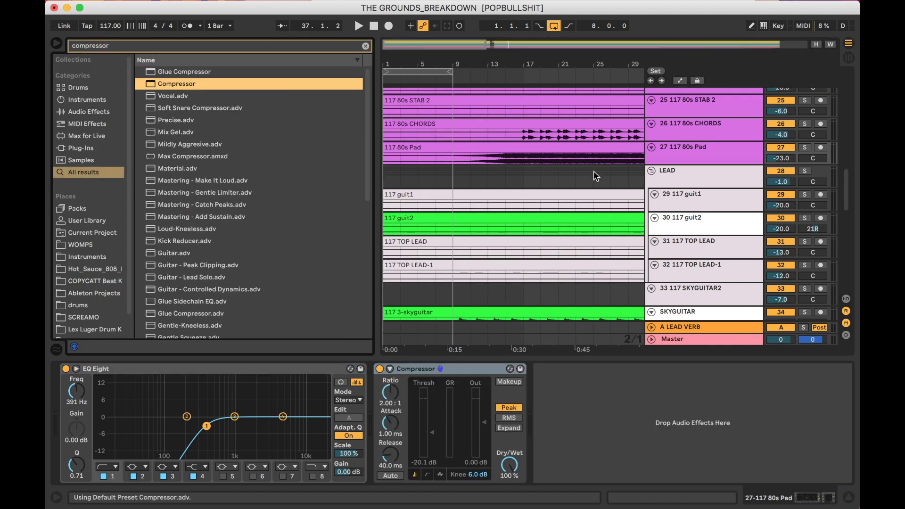
pyautogui.hscroll(5, 585, 99)
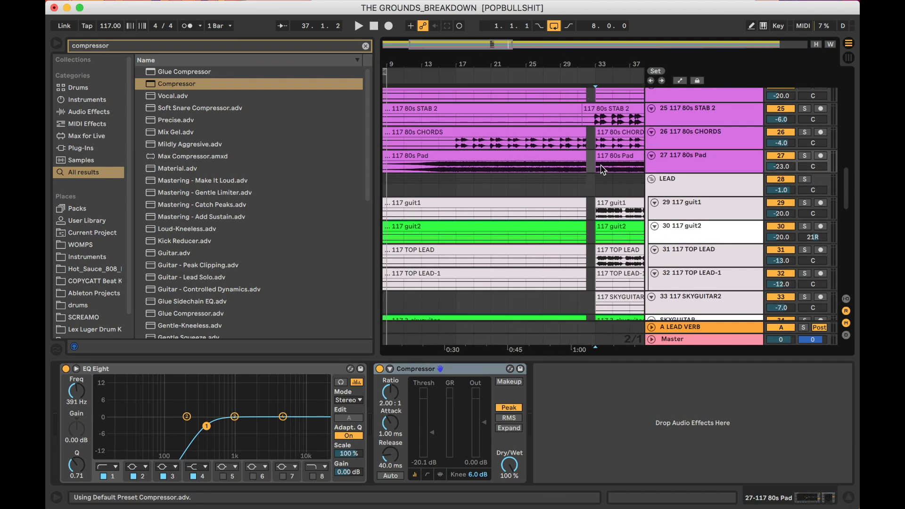
# Solo the 80s Pad, play, and sidechain its Compressor from 2-117 KICK.
pyautogui.click(805, 156)
pyautogui.press('space')
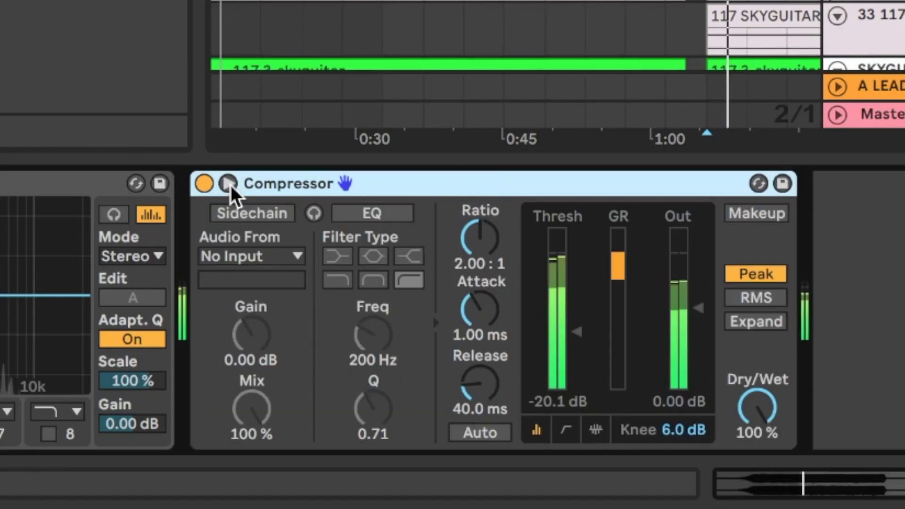
pyautogui.click(390, 369)
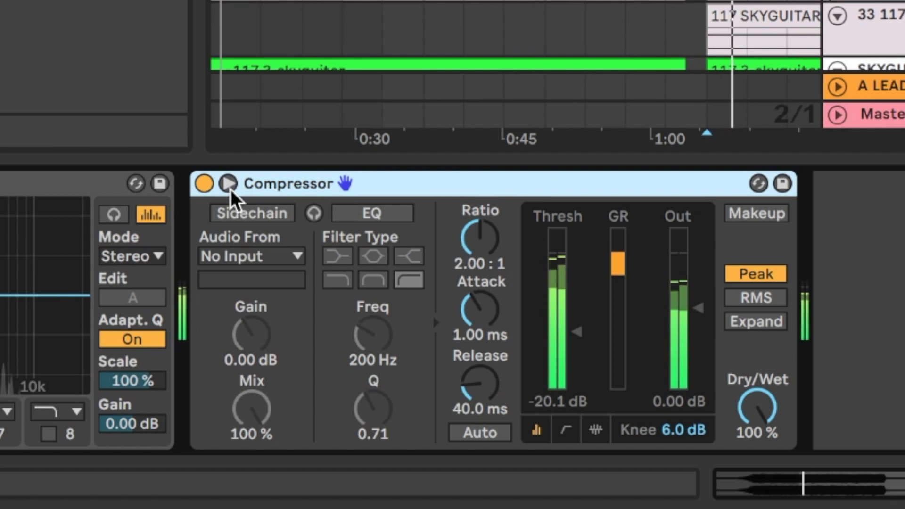
pyautogui.click(252, 213)
pyautogui.click(250, 256)
pyautogui.scroll(5, 283, 141)
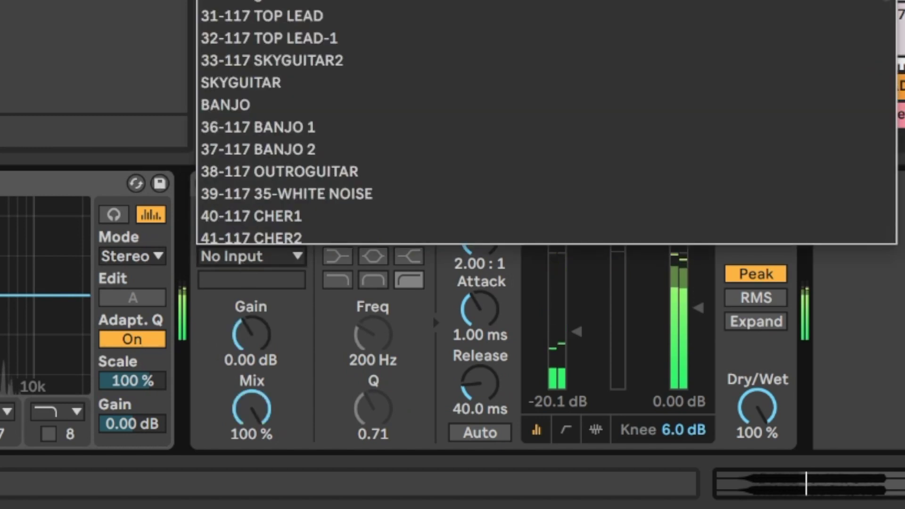
pyautogui.click(480, 247)
# Set the Compressor to inf:1 ratio, 1.00 ms release and -30.4 dB threshold.
pyautogui.moveTo(483, 257); pyautogui.dragTo(483, 221)
pyautogui.moveTo(577, 332); pyautogui.dragTo(577, 336)
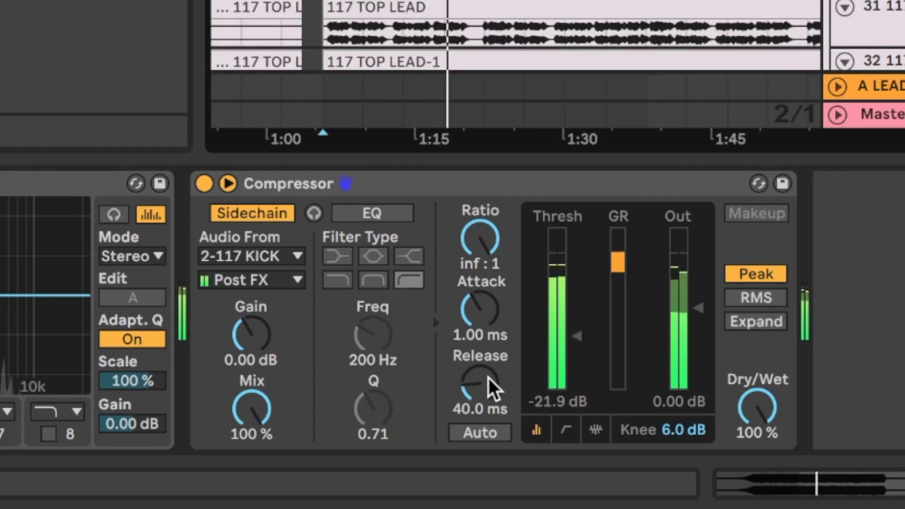
pyautogui.press('space')
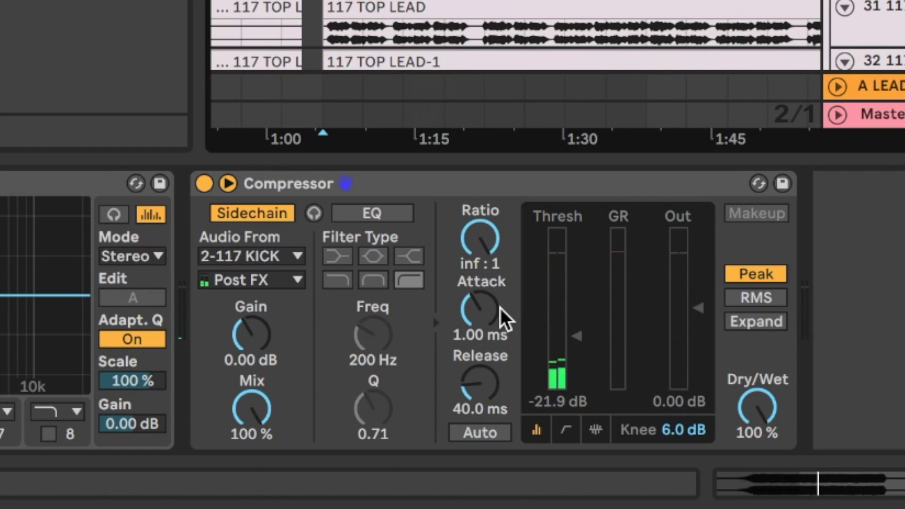
pyautogui.press('space')
pyautogui.moveTo(477, 390); pyautogui.dragTo(477, 450)
pyautogui.moveTo(568, 429)
pyautogui.moveTo(574, 384)
pyautogui.mouseDown()
pyautogui.moveTo(573, 396)
pyautogui.moveTo(574, 368)
pyautogui.mouseUp()
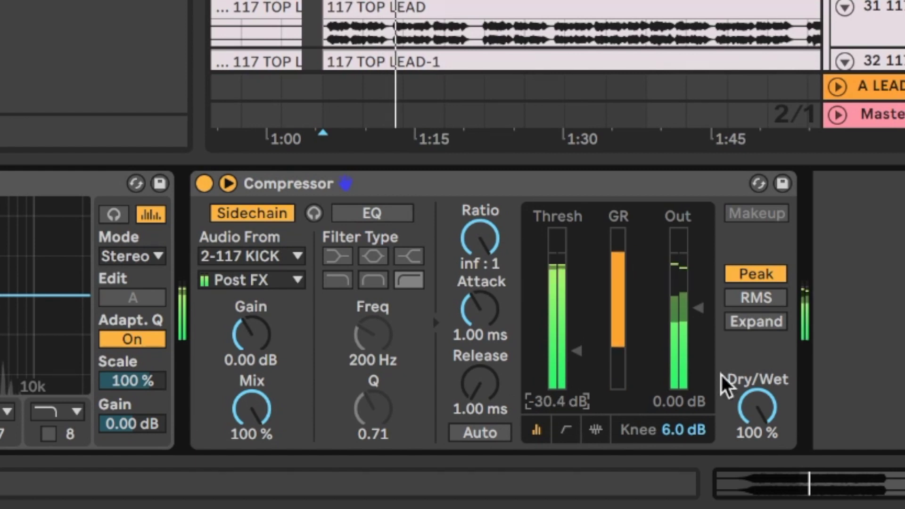
pyautogui.click(863, 351)
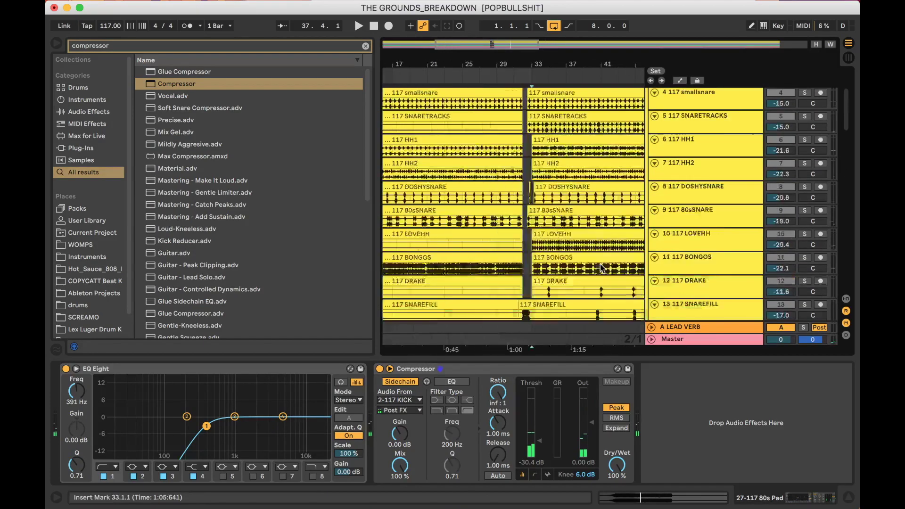
# Zoom in closely on bar 33 and select across the kick hit to measure its length.
pyautogui.scroll(5, 601, 268)
pyautogui.moveTo(494, 44); pyautogui.dragTo(510, 100)
pyautogui.moveTo(504, 63); pyautogui.dragTo(490, 97)
pyautogui.moveTo(470, 151); pyautogui.dragTo(576, 147)
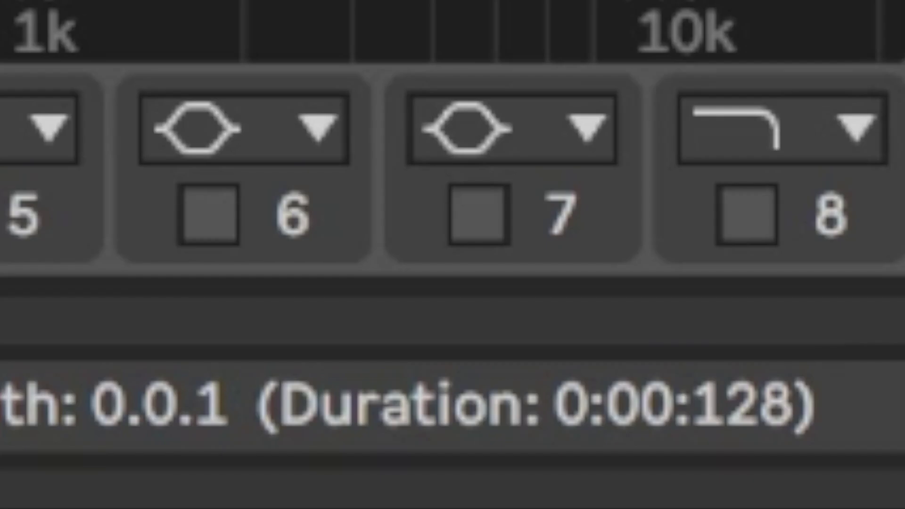
pyautogui.hscroll(-3, 452, 175)
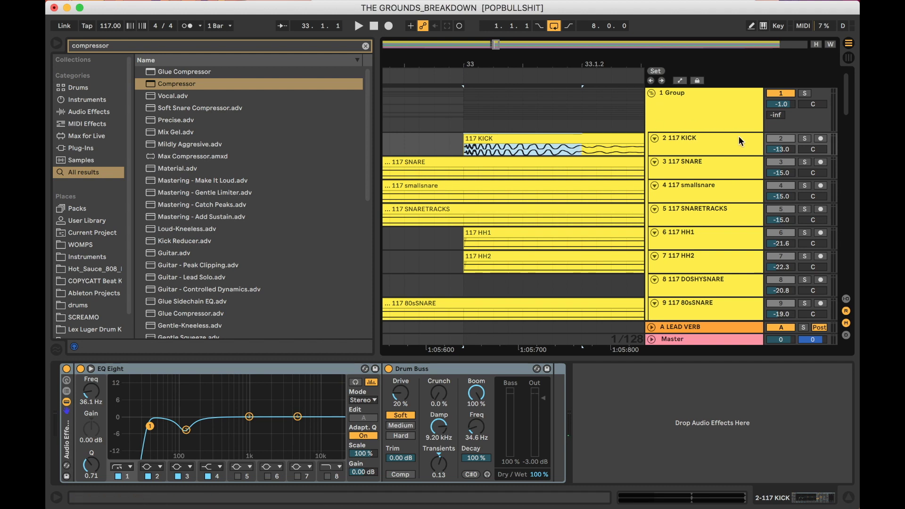
# Clear the solo and fold the 1 Group drum tracks.
pyautogui.click(805, 95)
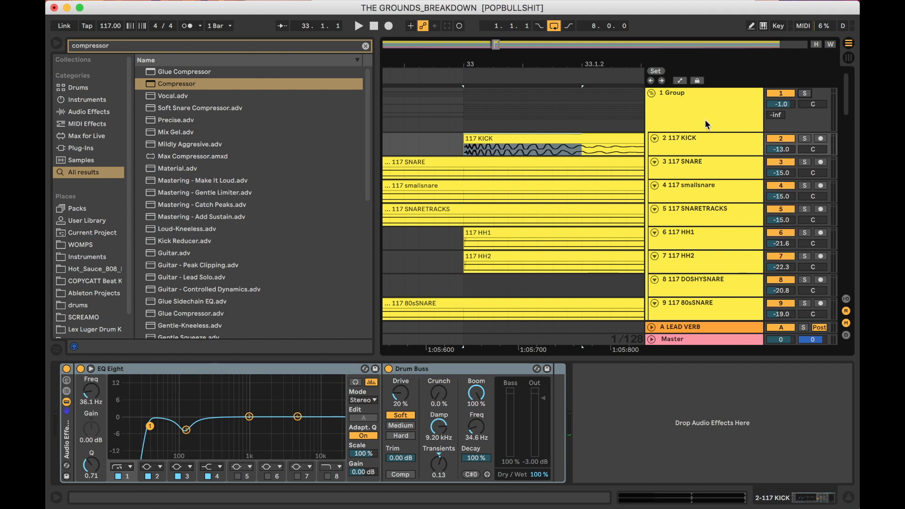
pyautogui.click(715, 124)
pyautogui.click(651, 91)
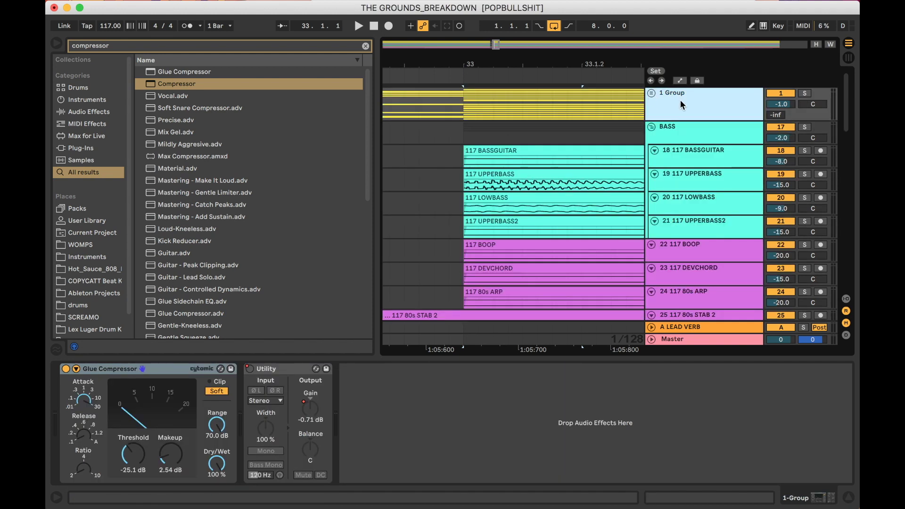
# Insert a new MIDI track below the group and load glitch perc.wav onto it.
pyautogui.press('super+shift+t')
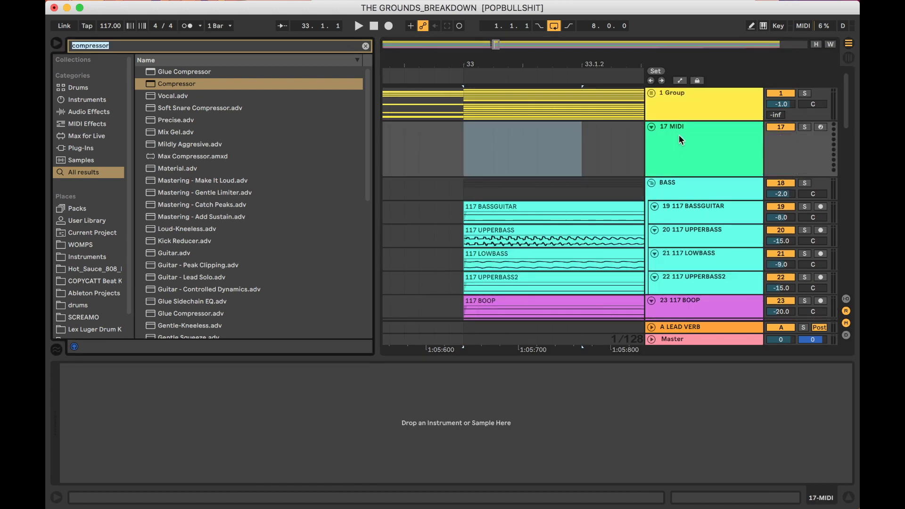
pyautogui.write('glitch')
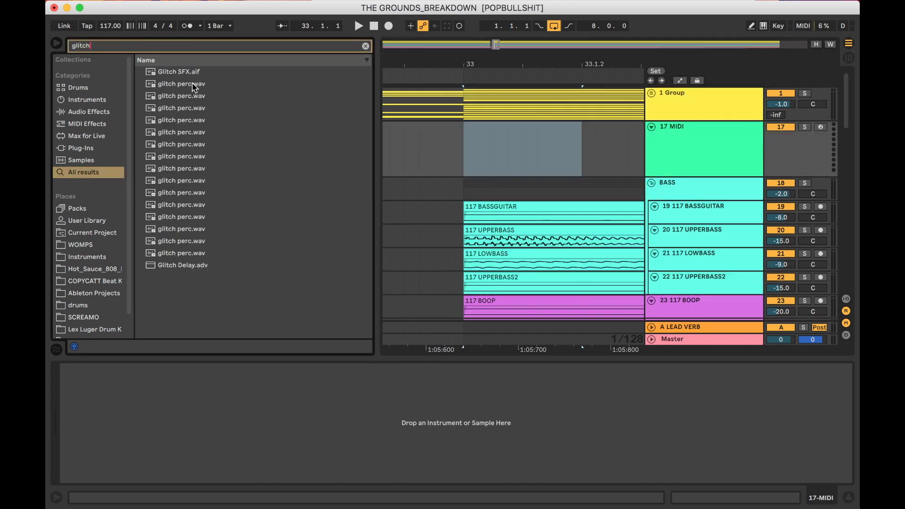
pyautogui.click(193, 85)
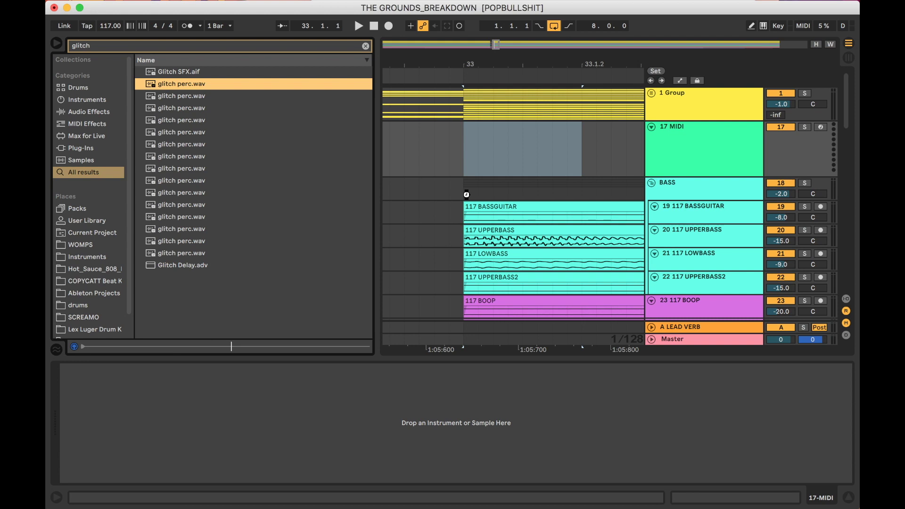
pyautogui.moveTo(466, 194); pyautogui.dragTo(481, 151)
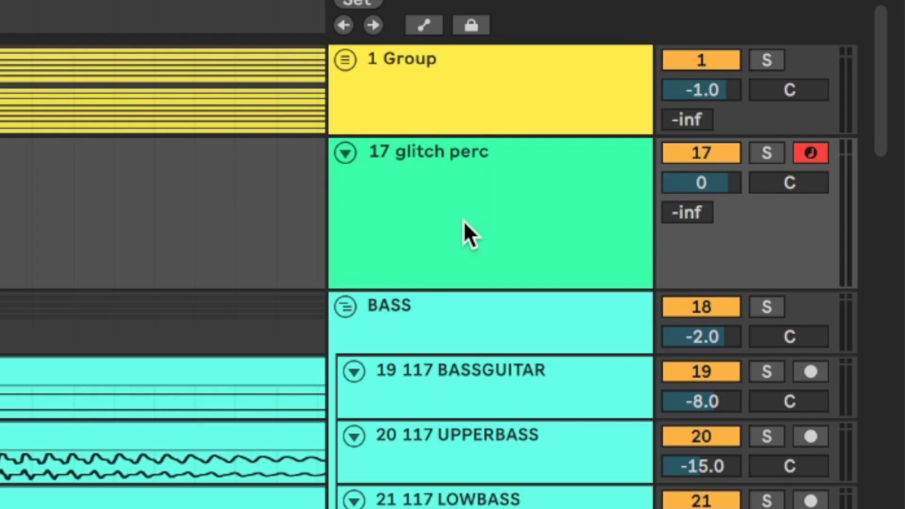
# Rename the 17 glitch perc track to GHOST.
pyautogui.click(695, 153)
pyautogui.press('super+r')
pyautogui.write('GHOST')
pyautogui.press('Return')
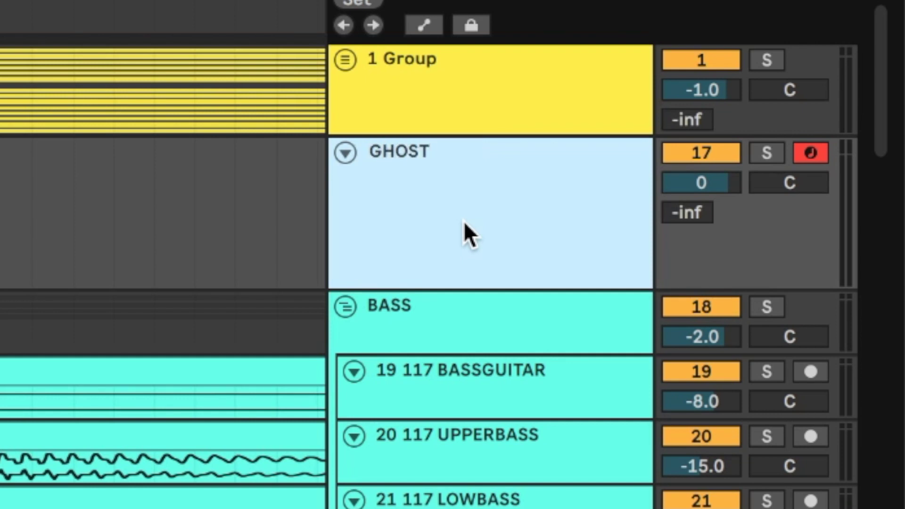
# Colour the GHOST track white and set the insert point at bar 33.
pyautogui.rightClick(464, 221)
pyautogui.press('Escape')
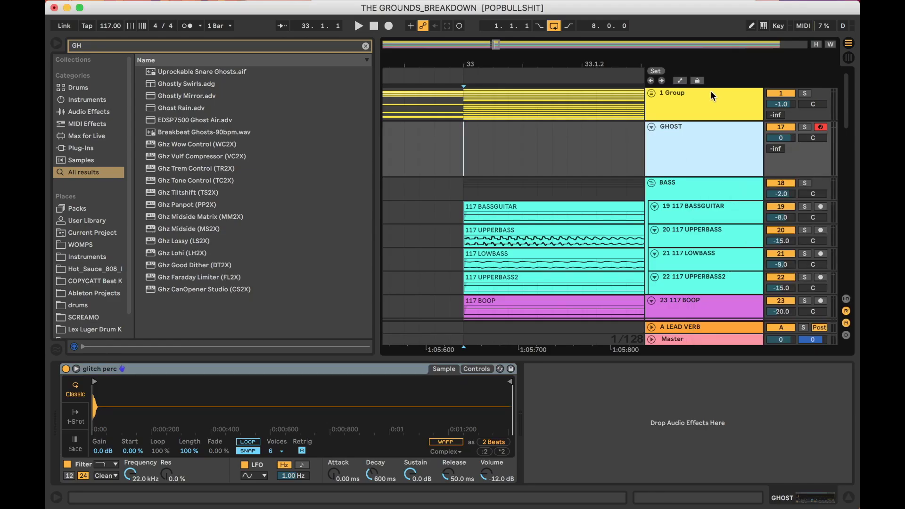
pyautogui.rightClick(505, 237)
pyautogui.click(698, 305)
pyautogui.rightClick(715, 147)
pyautogui.click(671, 365)
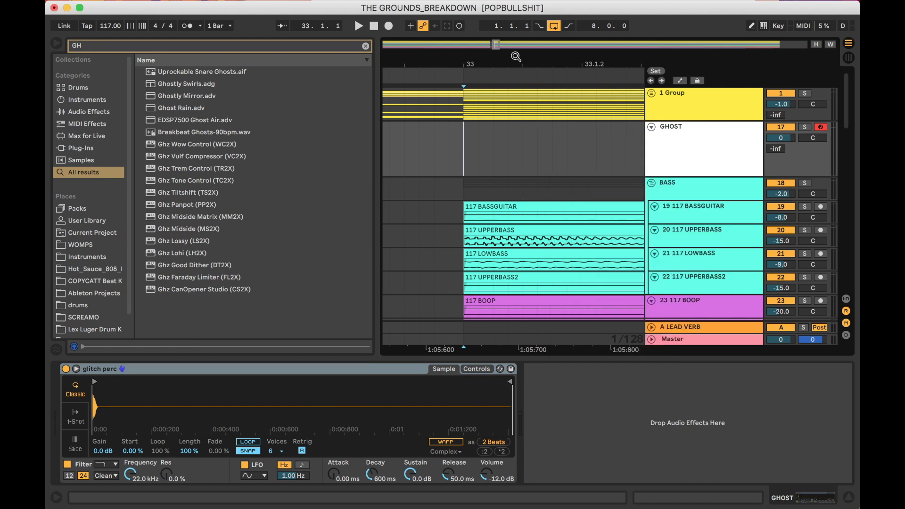
pyautogui.click(477, 141)
# Create a MIDI clip over bars 33–34 on GHOST with four quarter-note D2 hits.
pyautogui.press('-')
pyautogui.press('-')
pyautogui.press('-')
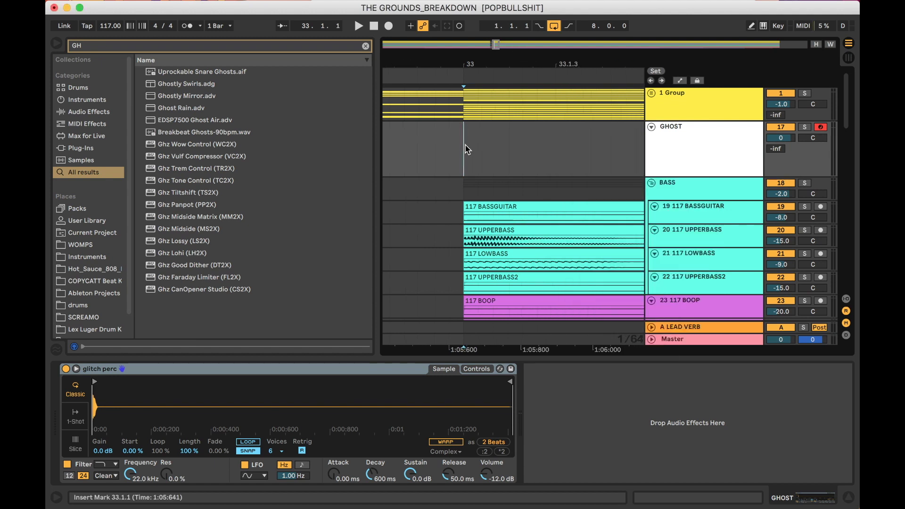
pyautogui.moveTo(465, 149); pyautogui.dragTo(572, 143)
pyautogui.press('super+shift+m')
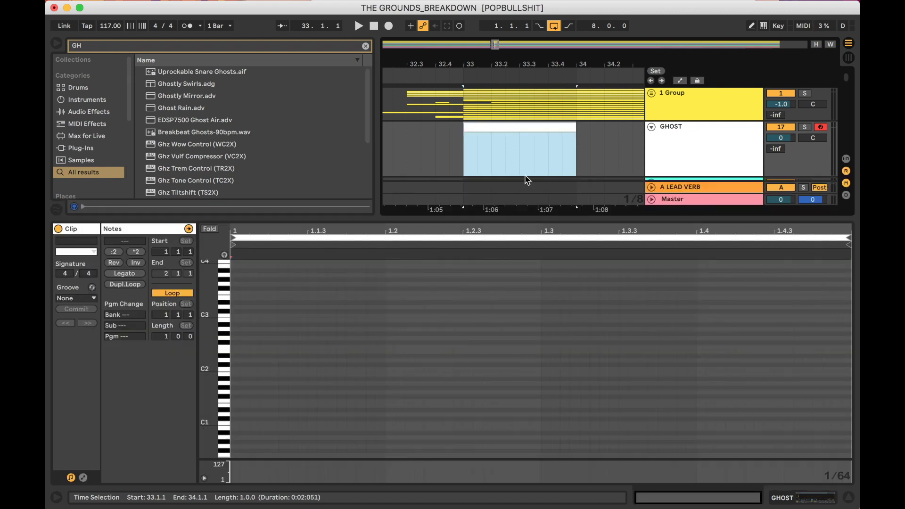
pyautogui.doubleClick(237, 361)
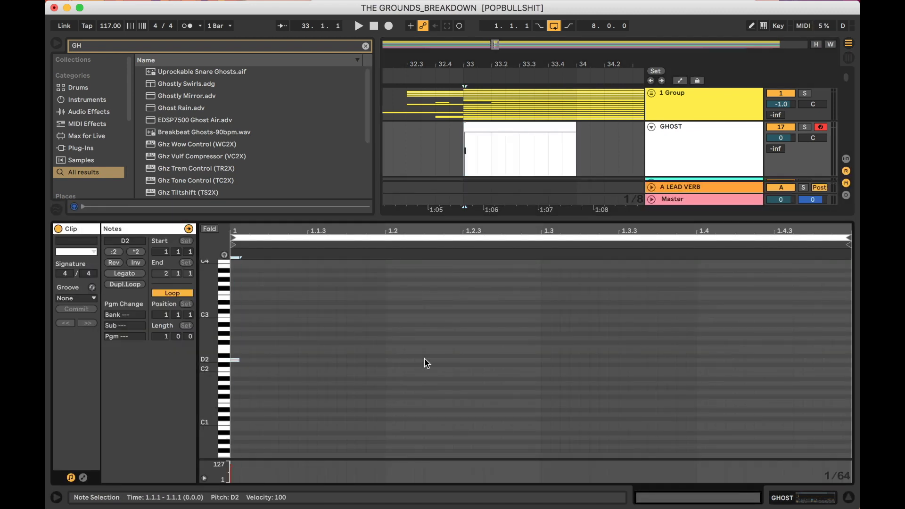
pyautogui.doubleClick(387, 360)
pyautogui.doubleClick(547, 361)
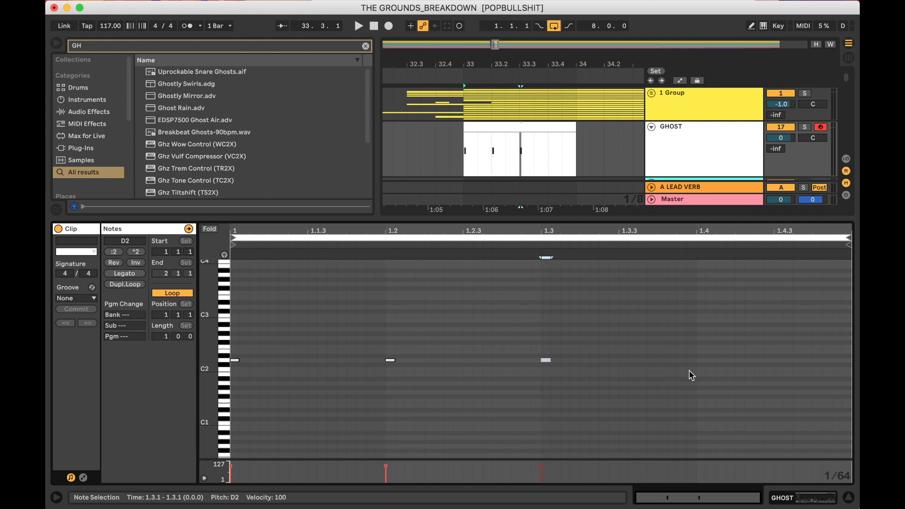
pyautogui.doubleClick(702, 361)
# Extend the GHOST clip's loop, solo GHOST, and raise all four notes two octaves to D4.
pyautogui.click(567, 125)
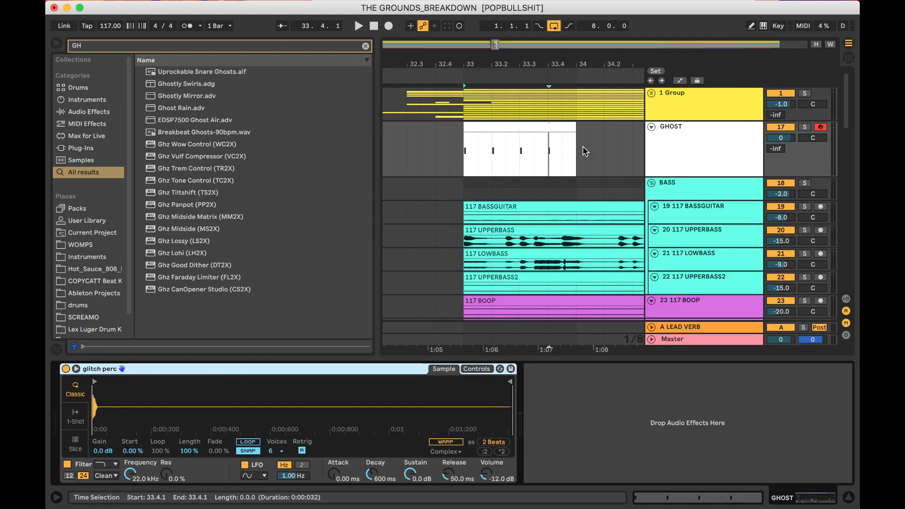
pyautogui.doubleClick(560, 125)
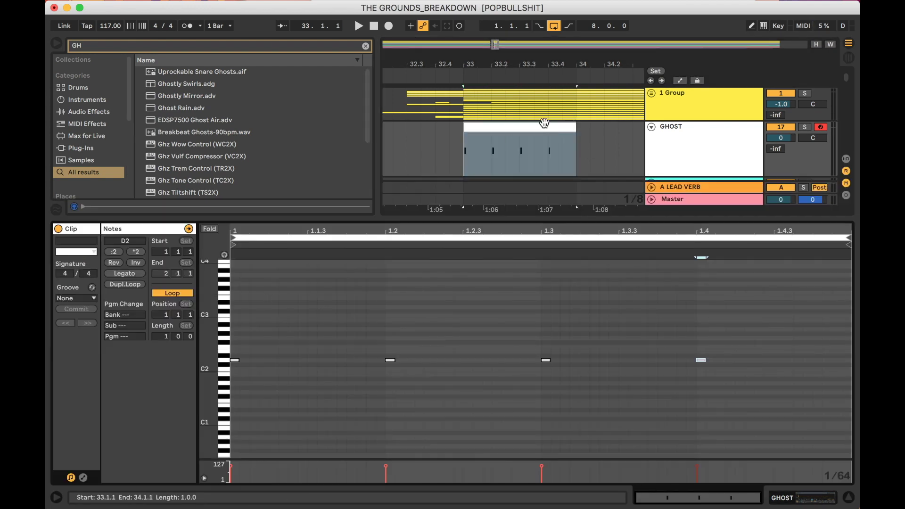
pyautogui.moveTo(572, 126); pyautogui.dragTo(821, 126)
pyautogui.click(805, 127)
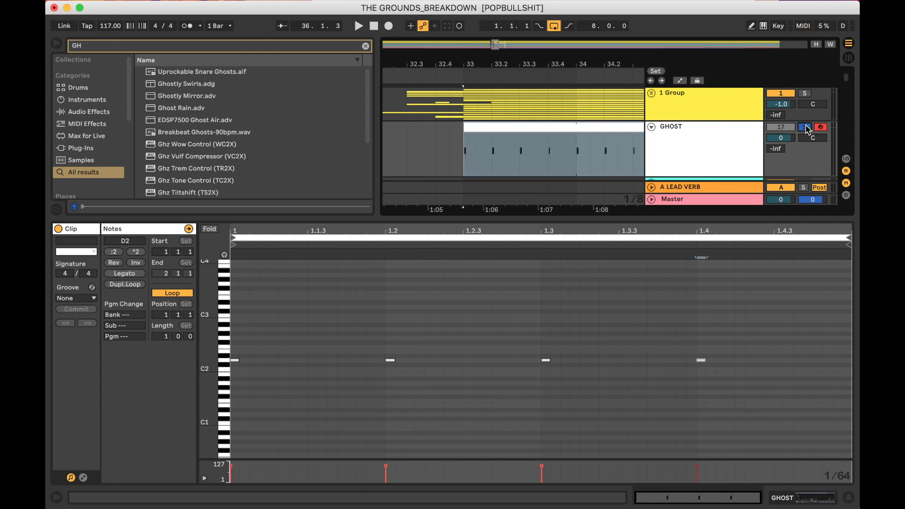
pyautogui.press('space')
pyautogui.click(498, 291)
pyautogui.press('super+a')
pyautogui.hotkey('shift', 'Up')
pyautogui.hotkey('shift', 'Up')
# Duplicate the GHOST clip further into the song with Cmd+D, then stop playback.
pyautogui.moveTo(487, 57); pyautogui.dragTo(617, 158)
pyautogui.press('super+alt+l')
pyautogui.hscroll(2, 616, 152)
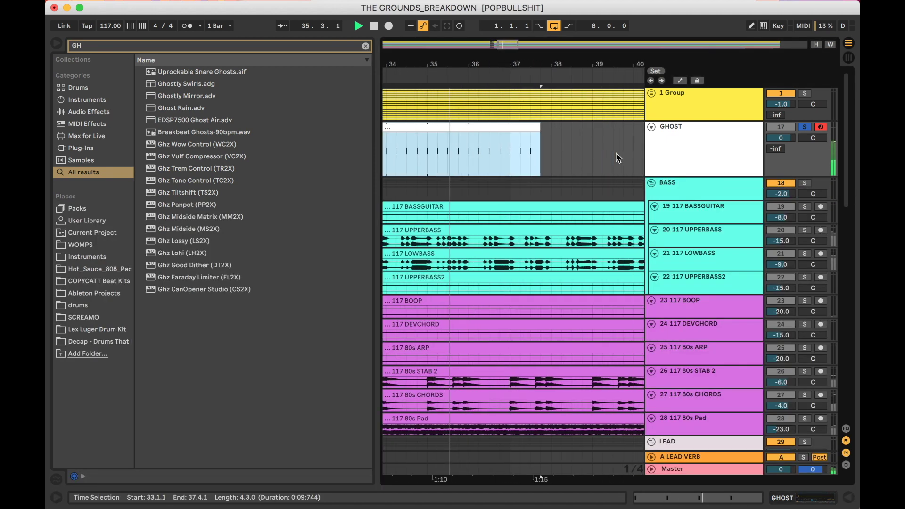
pyautogui.press('super+d')
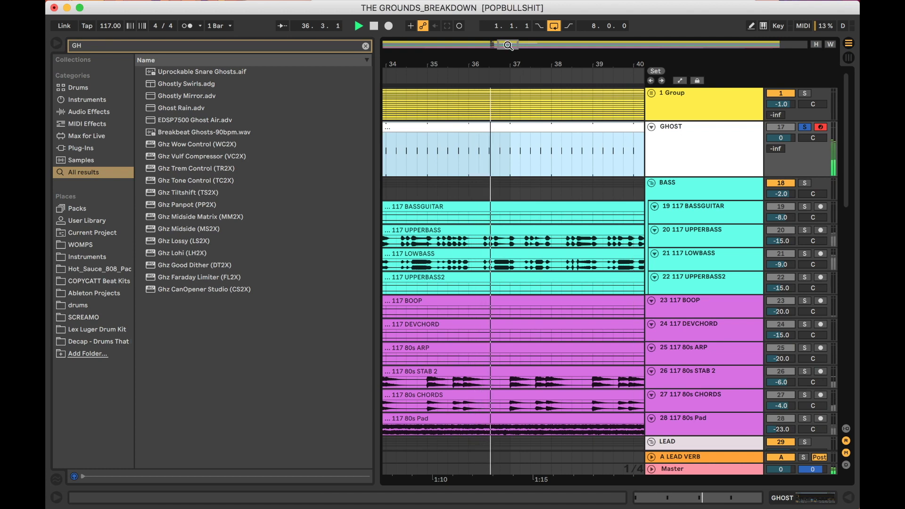
pyautogui.moveTo(518, 66); pyautogui.dragTo(509, 33)
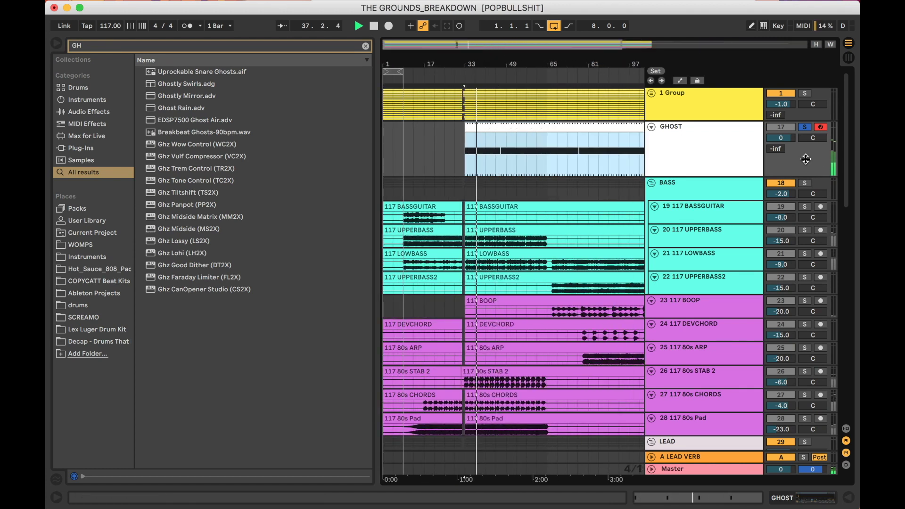
pyautogui.scroll(-5, 514, 245)
pyautogui.scroll(-3, 473, 244)
pyautogui.press('space')
pyautogui.click(523, 304)
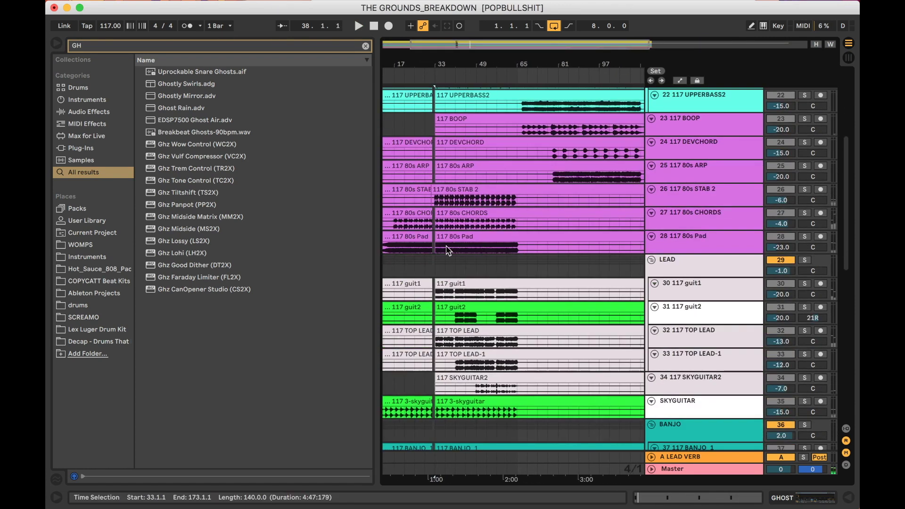
# Set the 80s Pad Compressor's sidechain source to GHOST and raise its release to about 10 ms.
pyautogui.doubleClick(704, 239)
pyautogui.press('space')
pyautogui.click(402, 401)
pyautogui.click(403, 401)
pyautogui.click(402, 401)
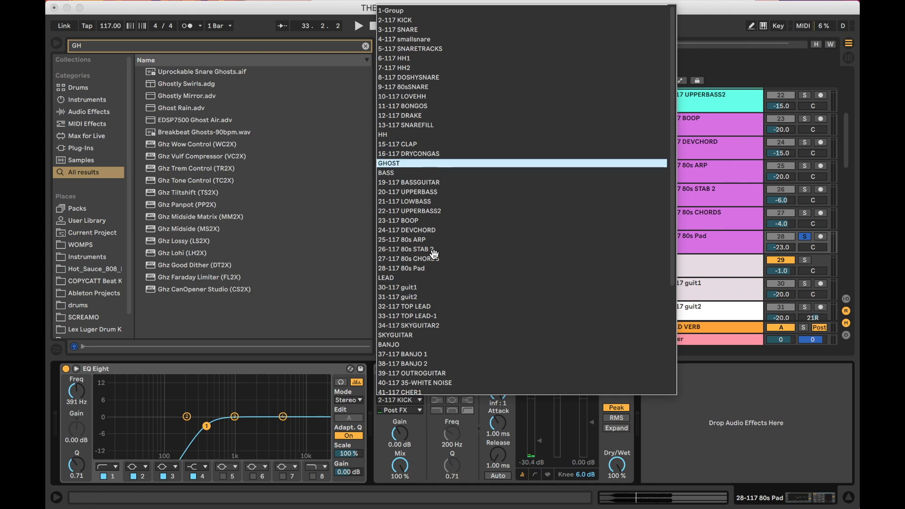
pyautogui.click(420, 164)
pyautogui.press('space')
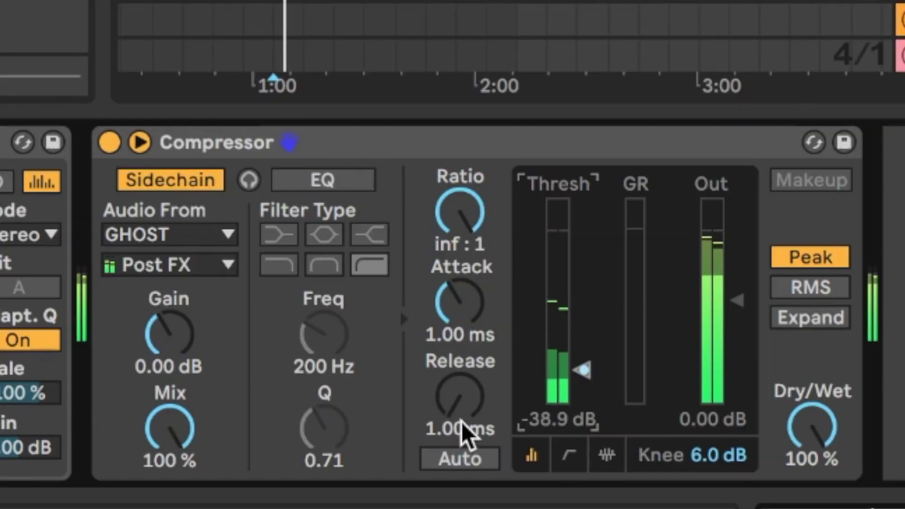
pyautogui.moveTo(501, 466); pyautogui.dragTo(501, 461)
pyautogui.moveTo(460, 428)
pyautogui.mouseDown()
pyautogui.moveTo(460, 373)
pyautogui.moveTo(465, 427)
pyautogui.mouseUp()
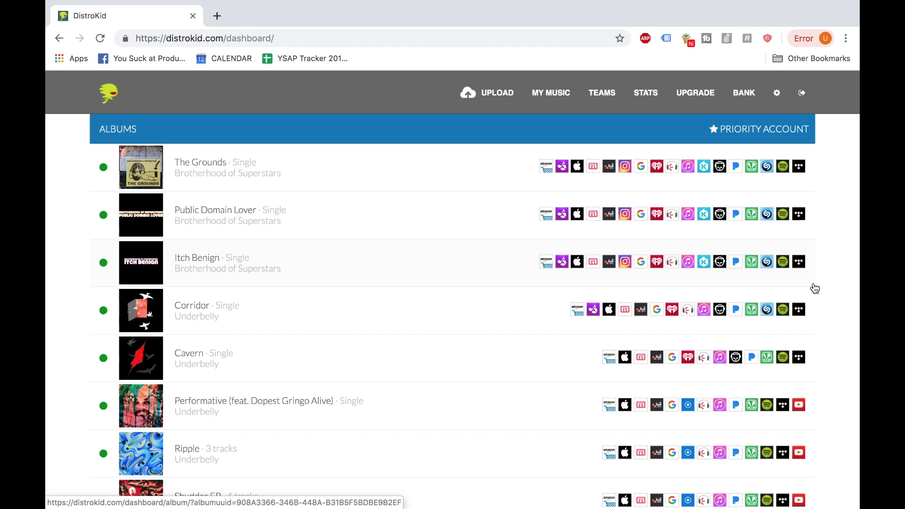
# Open DistroKid Teams and choose The Grounds release for editing.
pyautogui.click(603, 93)
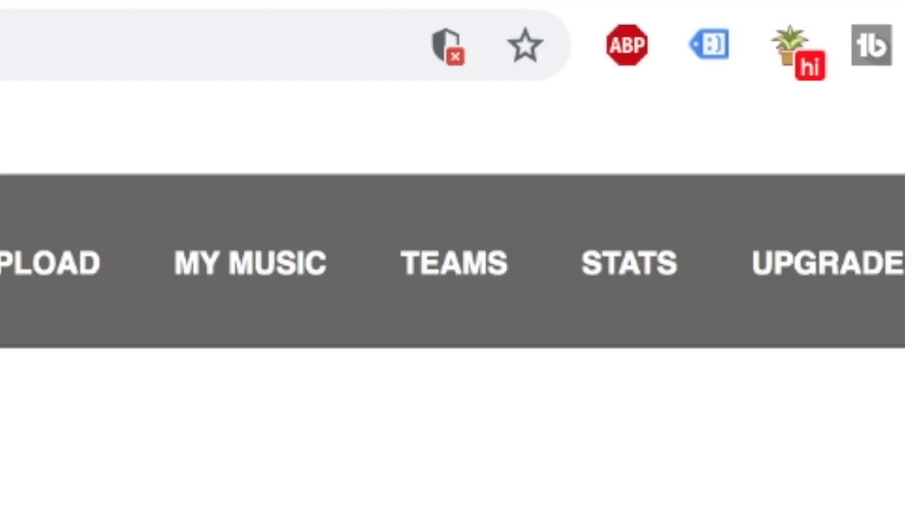
pyautogui.click(159, 440)
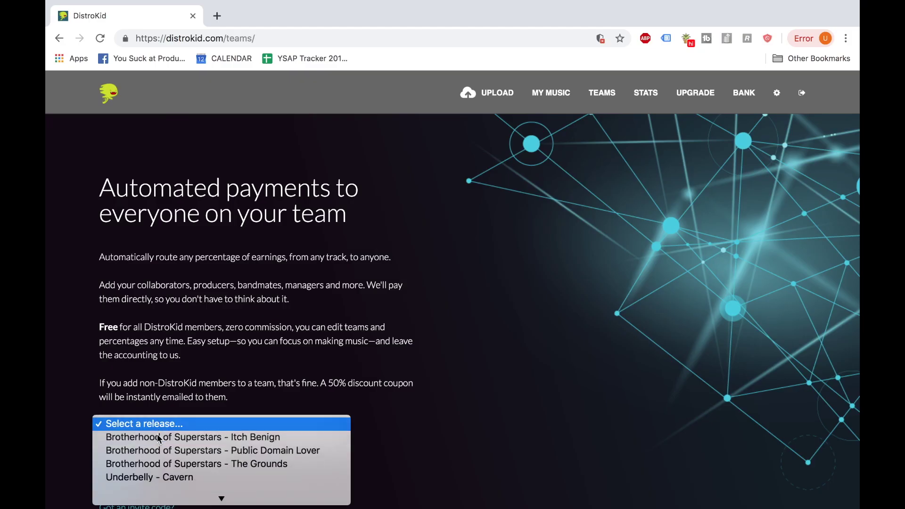
pyautogui.scroll(-2, 160, 440)
pyautogui.click(160, 440)
pyautogui.click(130, 479)
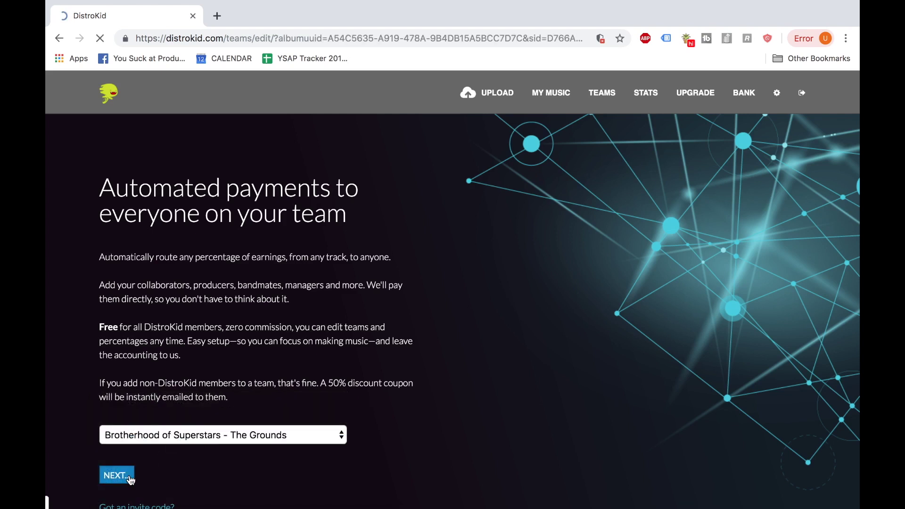
# Add two new team members by entering each collaborator's e-mail address.
pyautogui.click(434, 324)
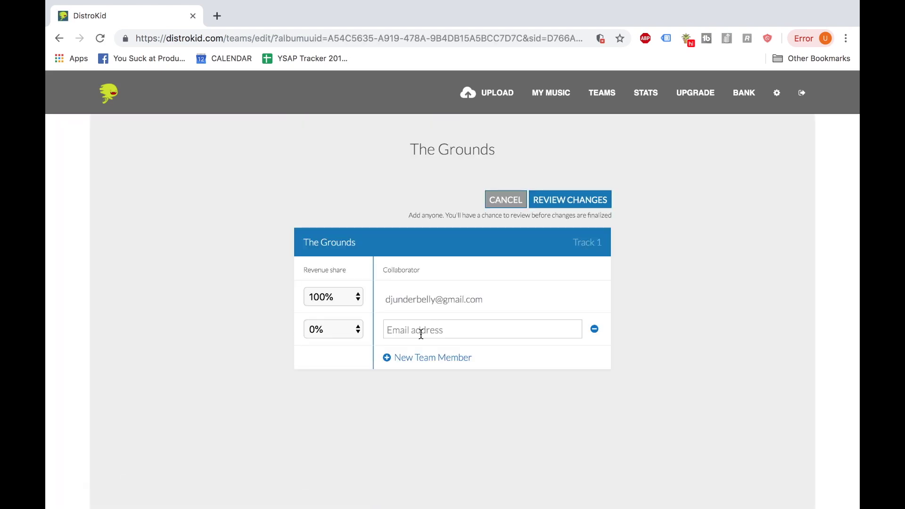
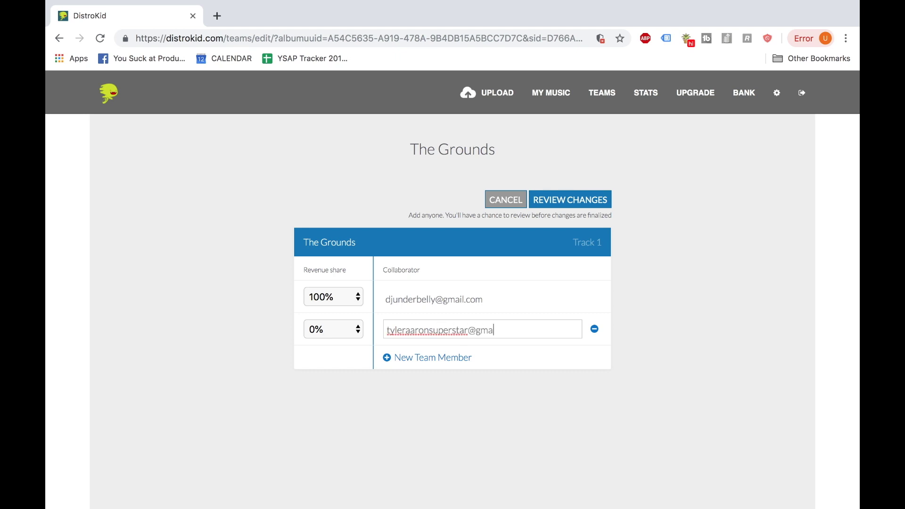
pyautogui.click(435, 359)
pyautogui.click(439, 366)
pyautogui.click(440, 389)
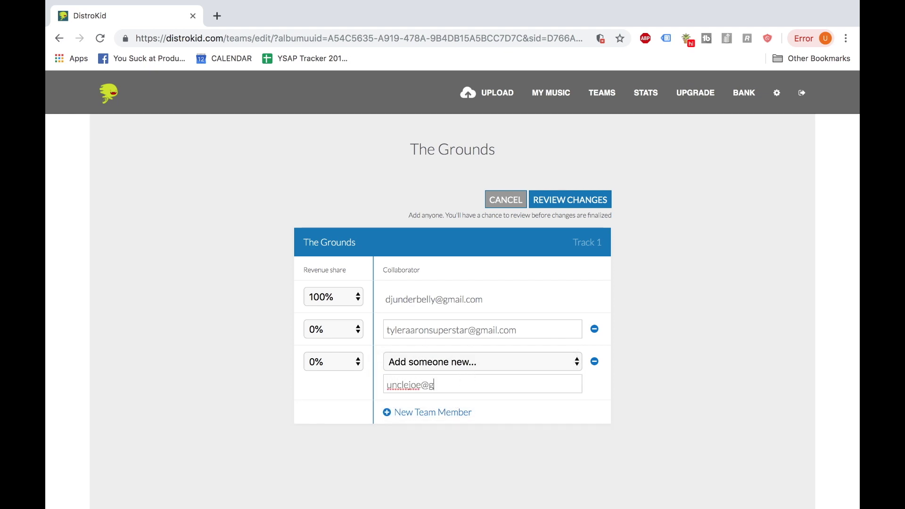
# Set the second collaborator's share to 45% and the third's to 10%, then review changes.
pyautogui.click(360, 335)
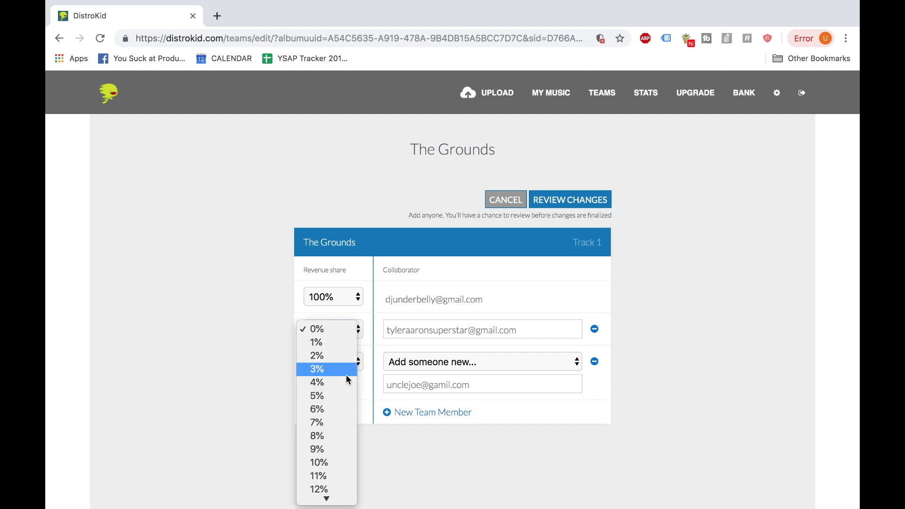
pyautogui.scroll(-10, 346, 375)
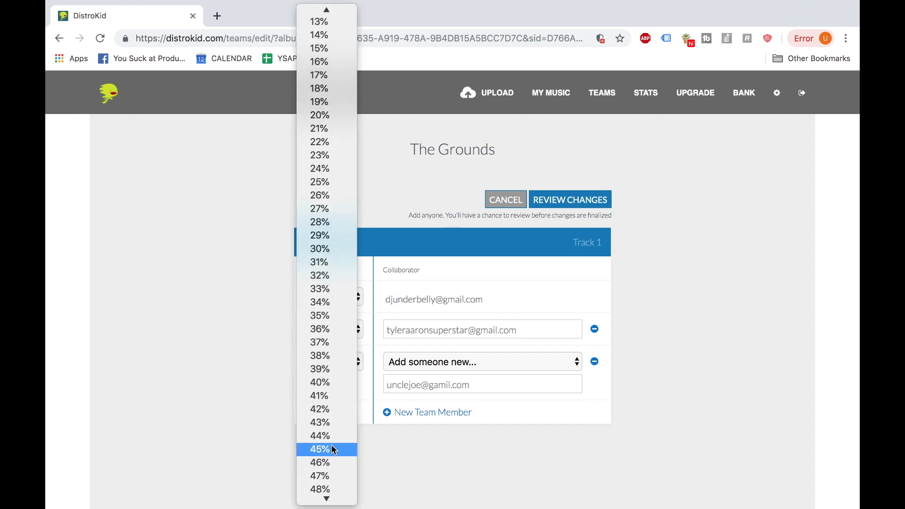
pyautogui.click(332, 448)
pyautogui.click(359, 362)
pyautogui.scroll(-4, 346, 417)
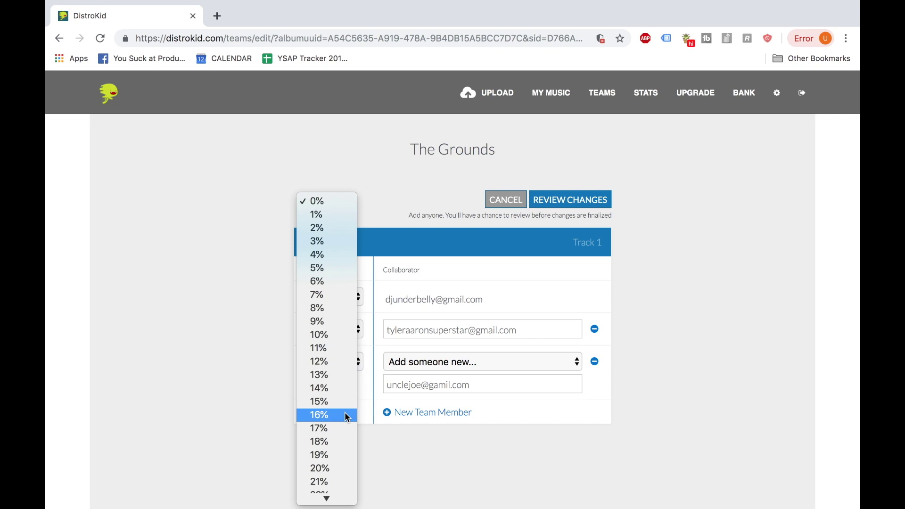
pyautogui.click(347, 335)
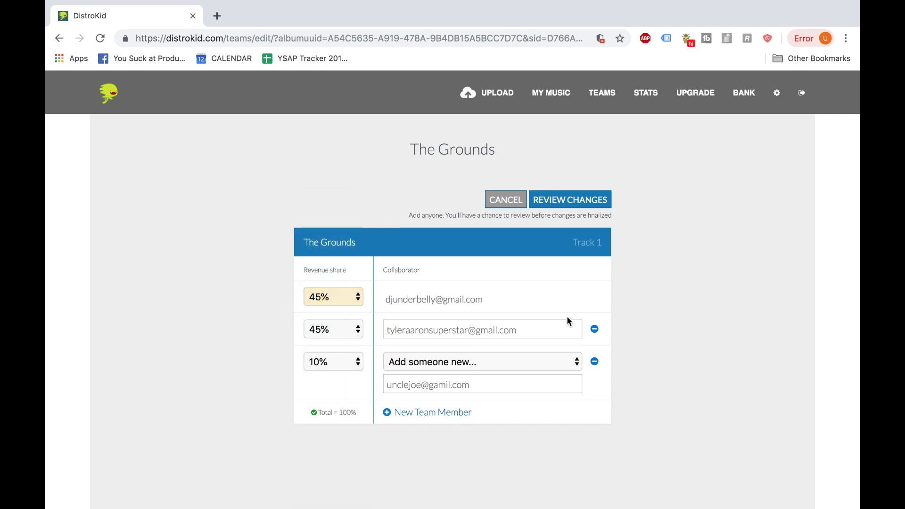
pyautogui.click(576, 200)
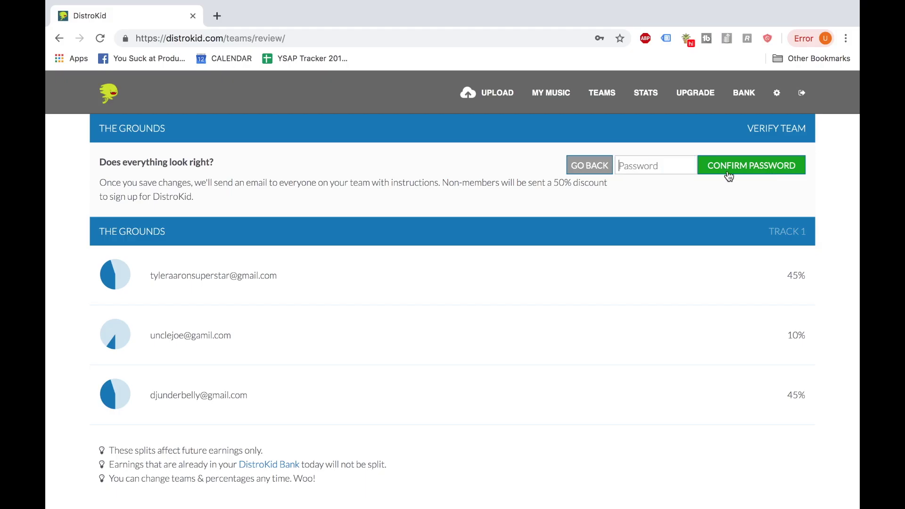
# Verify with the account password to save The Grounds' team.
pyautogui.click(662, 160)
pyautogui.write('••••')
pyautogui.press('BackSpace')
pyautogui.press('BackSpace')
pyautogui.write('••••••••')
pyautogui.press('Return')
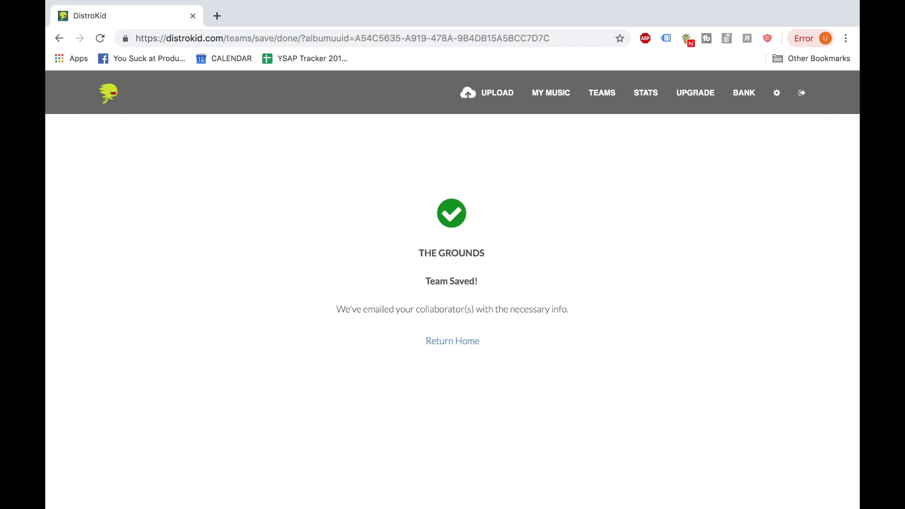